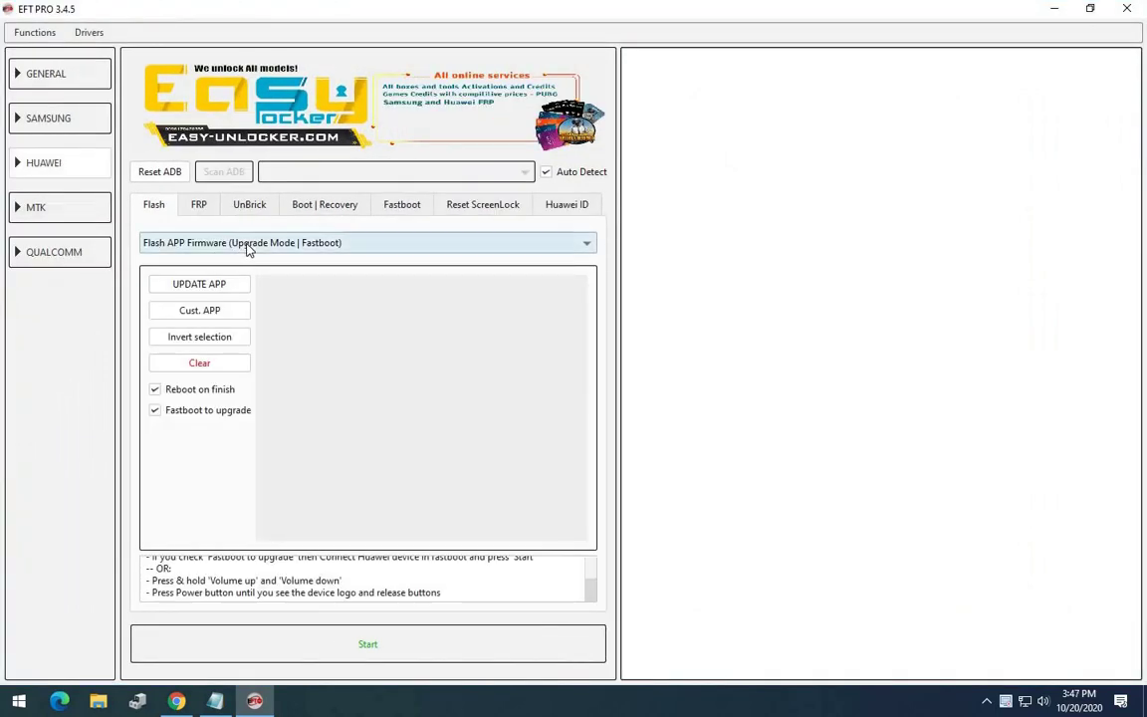
- Set the Huawei flash mode to Flash multi APP files (Upgrade Mode)
{"action": "left_click", "coordinate": [247, 245]}
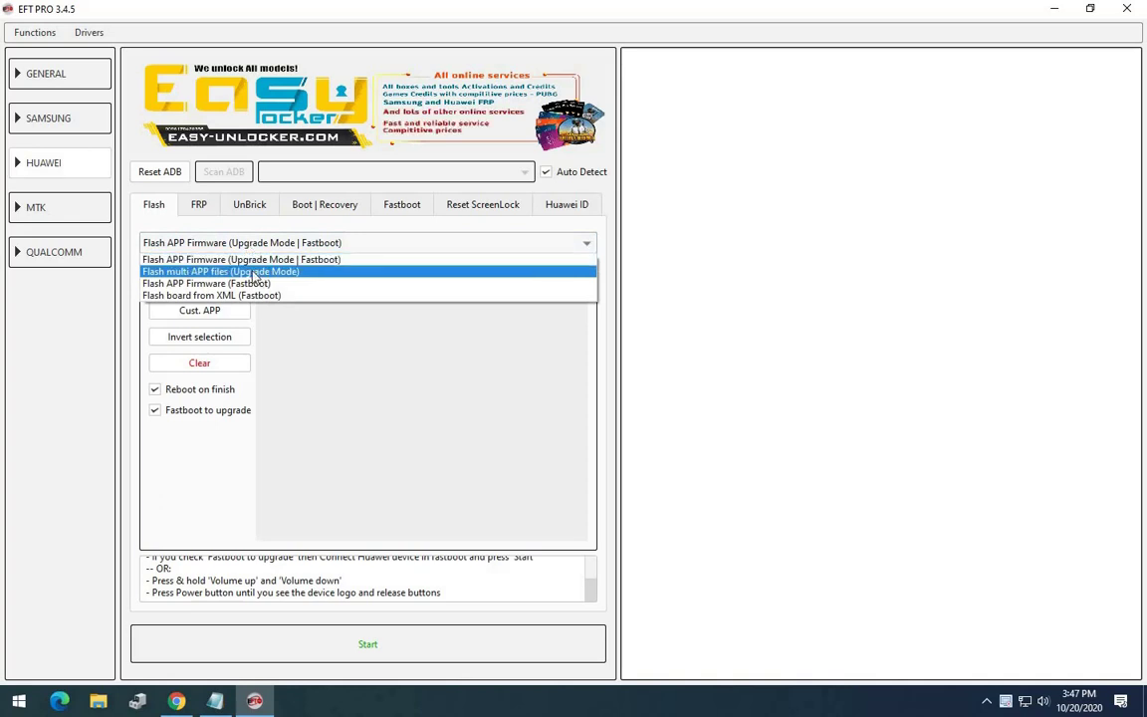
{"action": "left_click", "coordinate": [253, 272]}
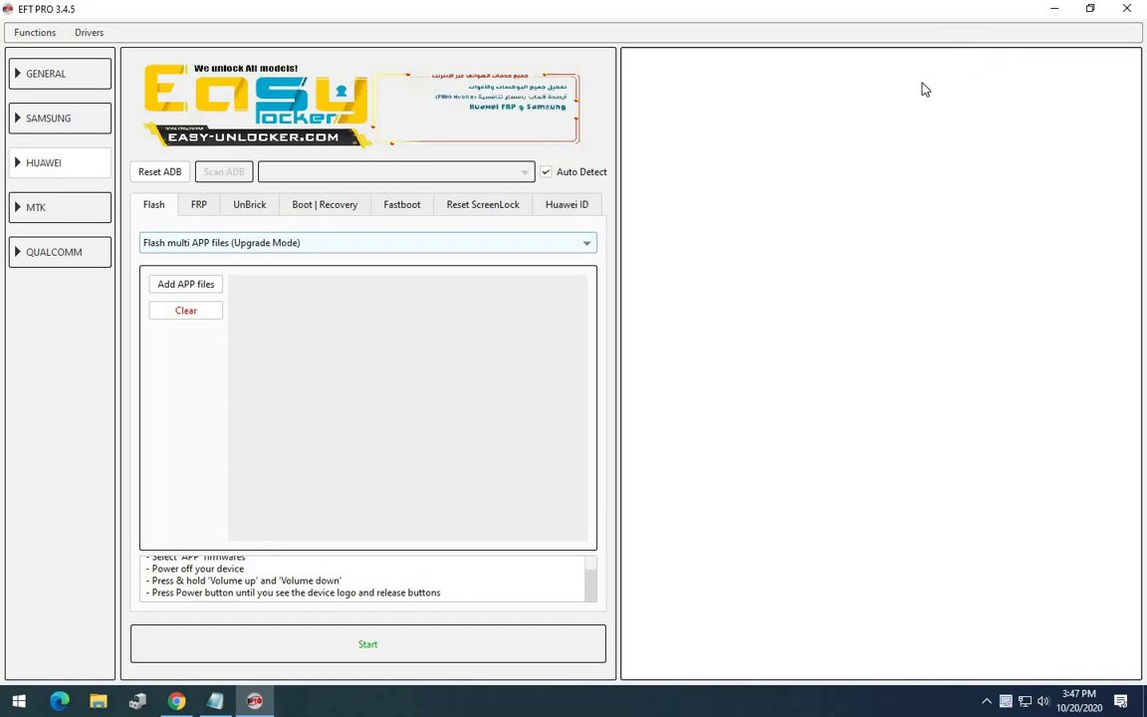
- Switch to the Notepad notes and review the loading order of the base, cust and preloader ptable and update APP files
{"action": "left_click", "coordinate": [215, 701]}
{"action": "left_click_drag", "start_coordinate": [680, 137], "coordinate": [604, 132]}
{"action": "left_click_drag", "start_coordinate": [719, 148], "coordinate": [608, 148]}
{"action": "left_click_drag", "start_coordinate": [749, 161], "coordinate": [601, 177]}
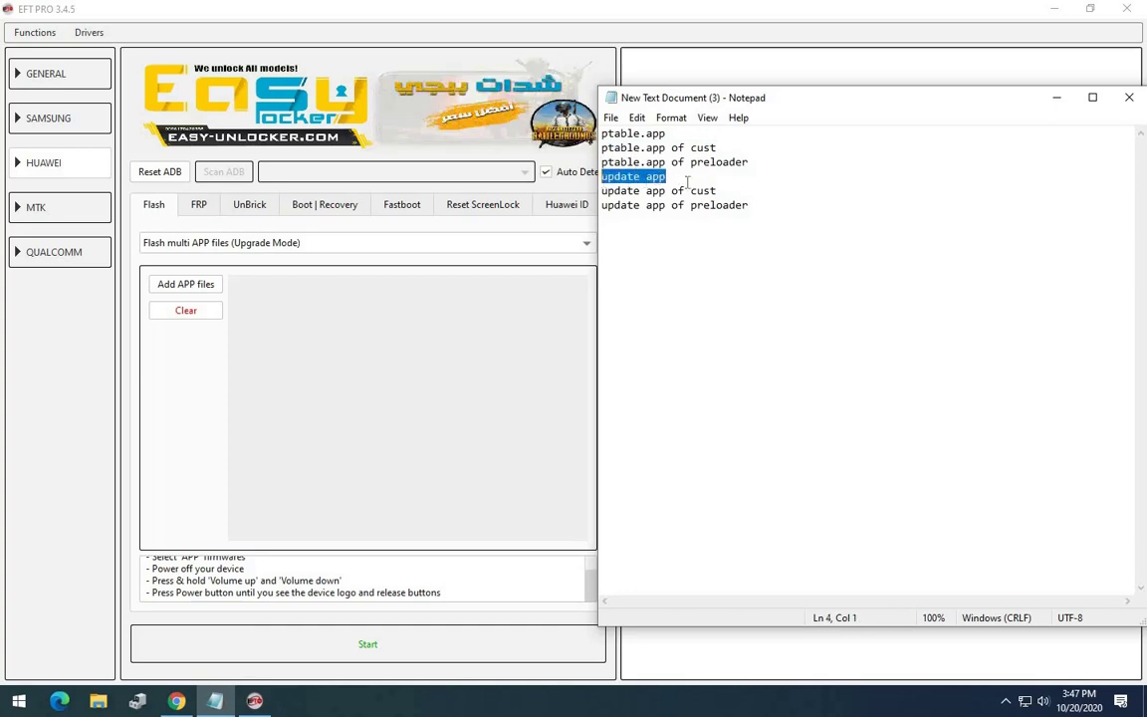
{"action": "left_click_drag", "start_coordinate": [717, 190], "coordinate": [603, 190]}
{"action": "left_click_drag", "start_coordinate": [752, 205], "coordinate": [603, 207]}
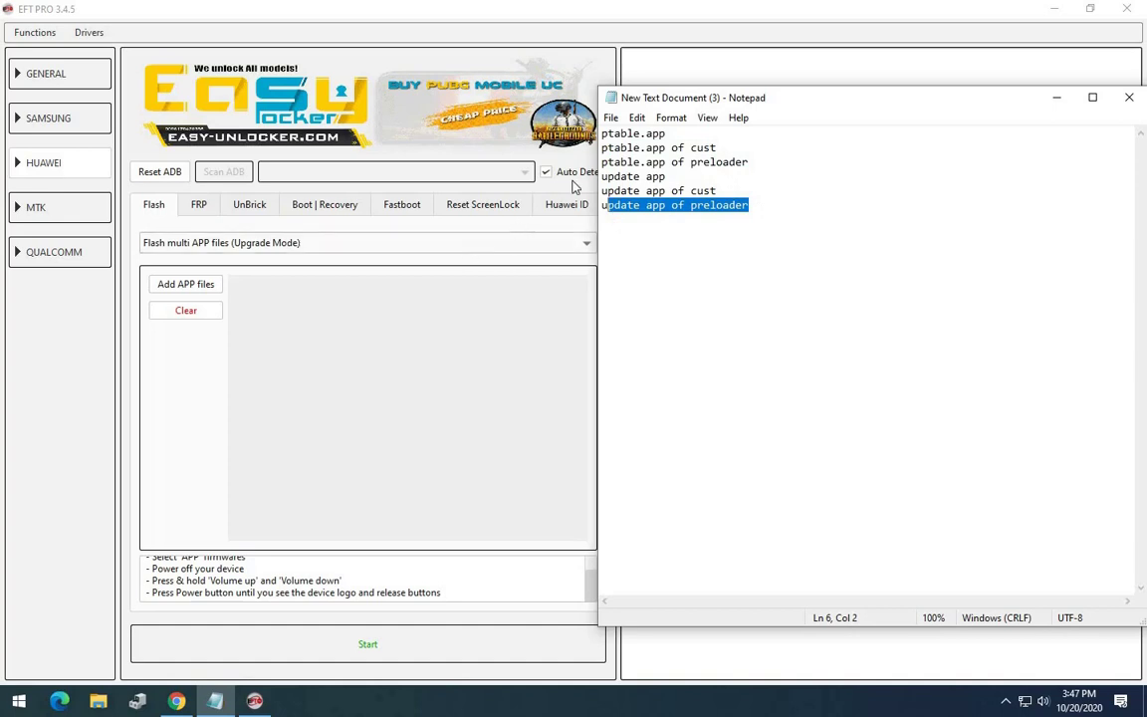
{"action": "left_click_drag", "start_coordinate": [670, 133], "coordinate": [601, 133]}
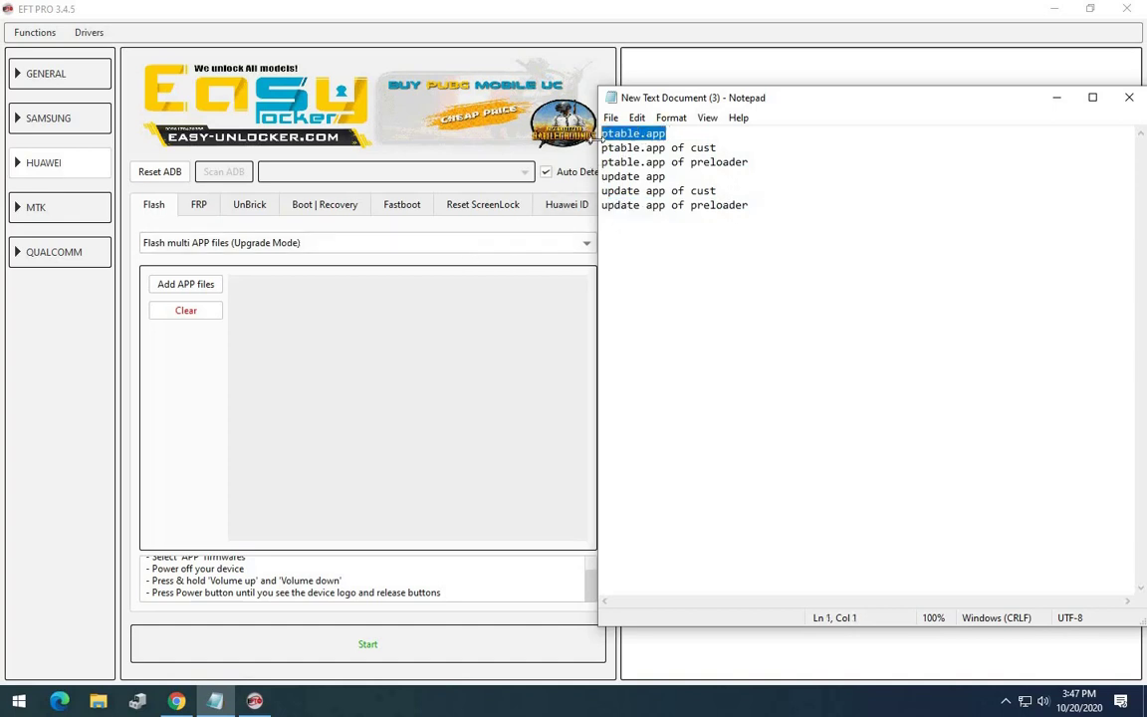
- In File Explorer, browse drive F: through huawei, STK-LX1, the STK-L21 10.0.0.257 firmware folder and Software to dload, keeping the Notepad list visible
{"action": "left_click", "coordinate": [98, 703]}
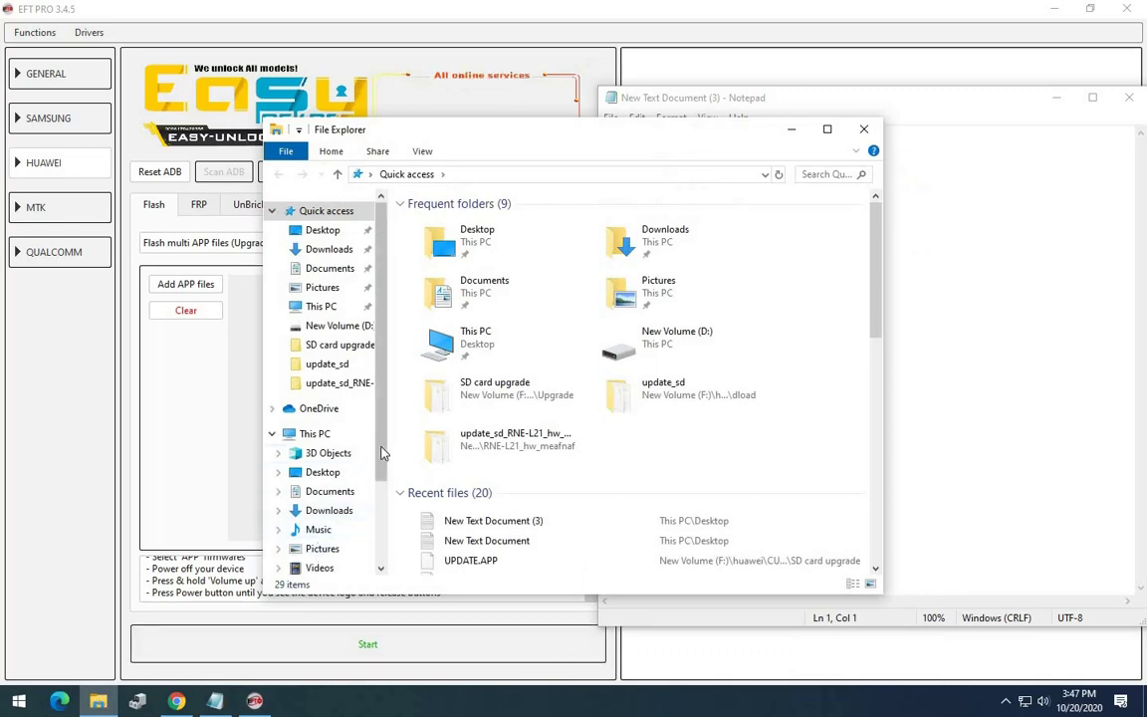
{"action": "left_click_drag", "start_coordinate": [382, 445], "coordinate": [357, 525]}
{"action": "left_click", "coordinate": [356, 517]}
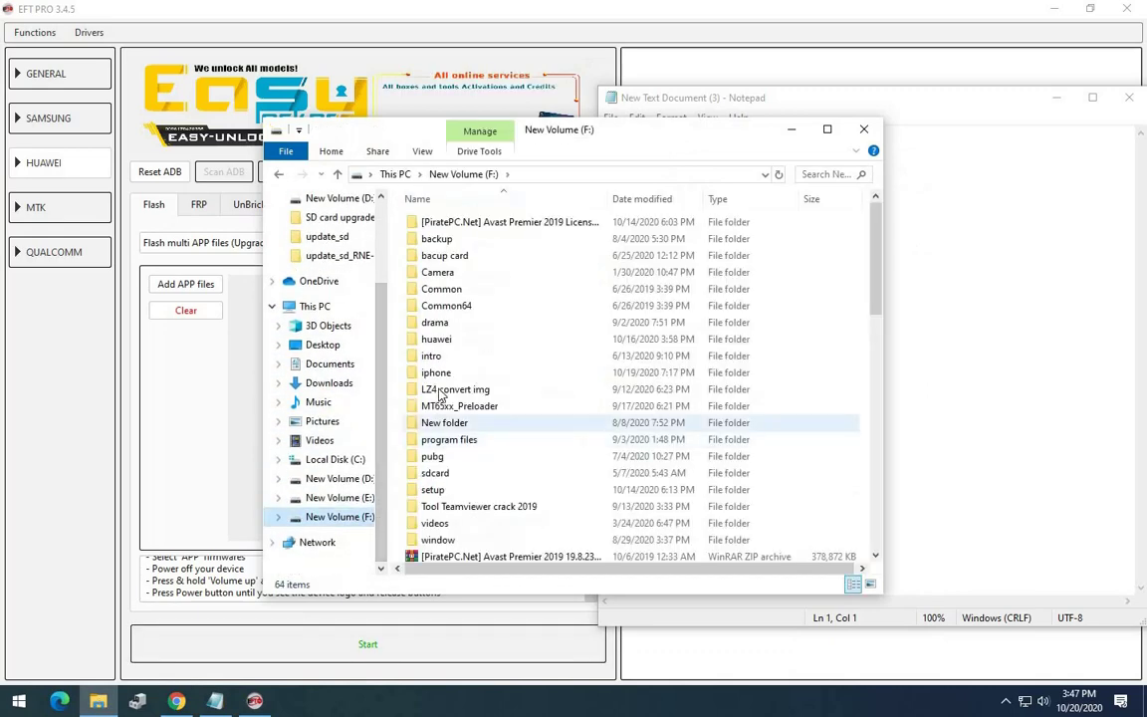
{"action": "double_click", "coordinate": [438, 336]}
{"action": "scroll", "coordinate": [442, 341], "scroll_direction": "down", "scroll_amount": 15}
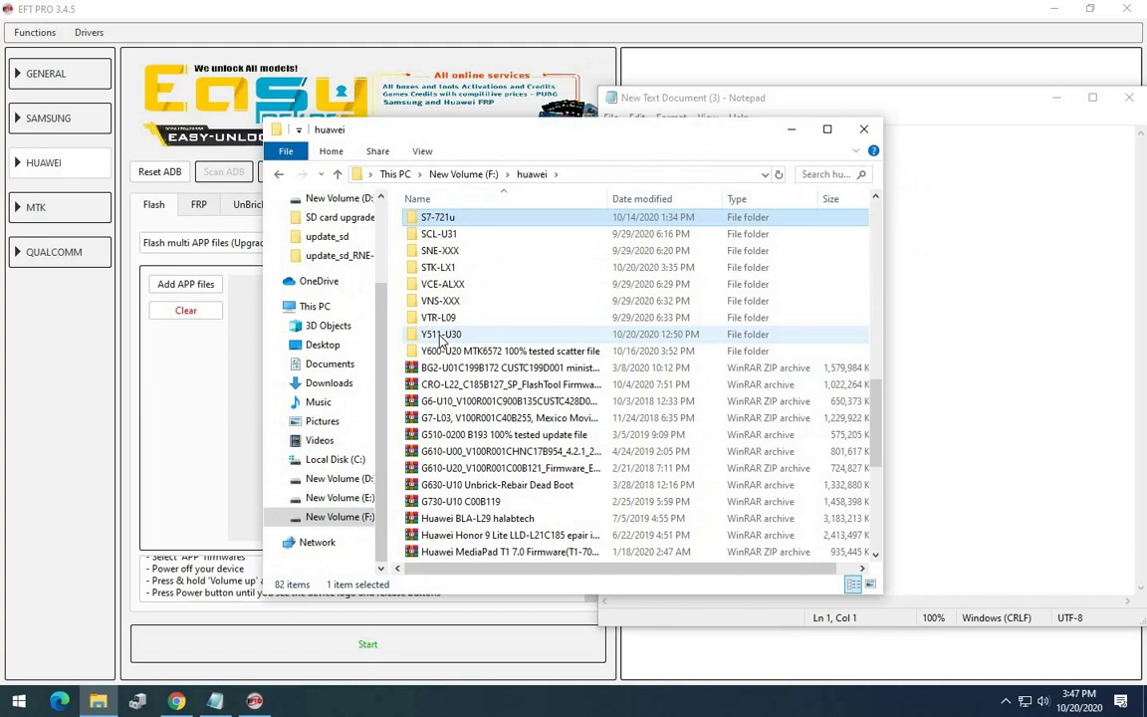
{"action": "double_click", "coordinate": [448, 269]}
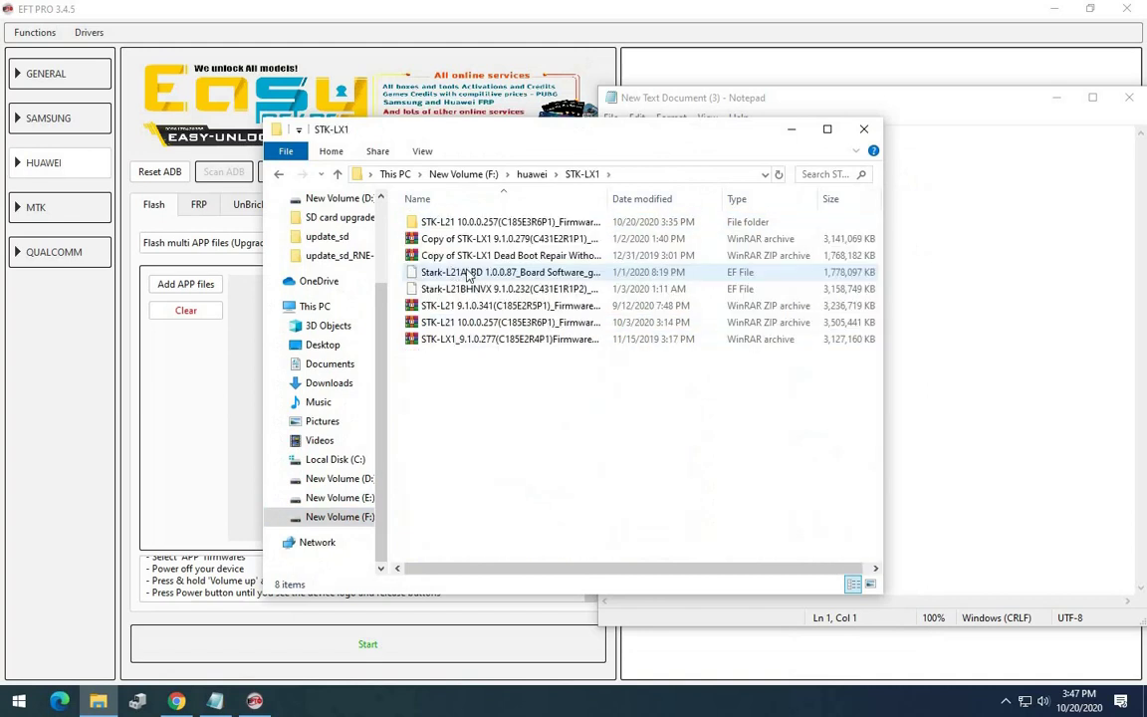
{"action": "double_click", "coordinate": [503, 223]}
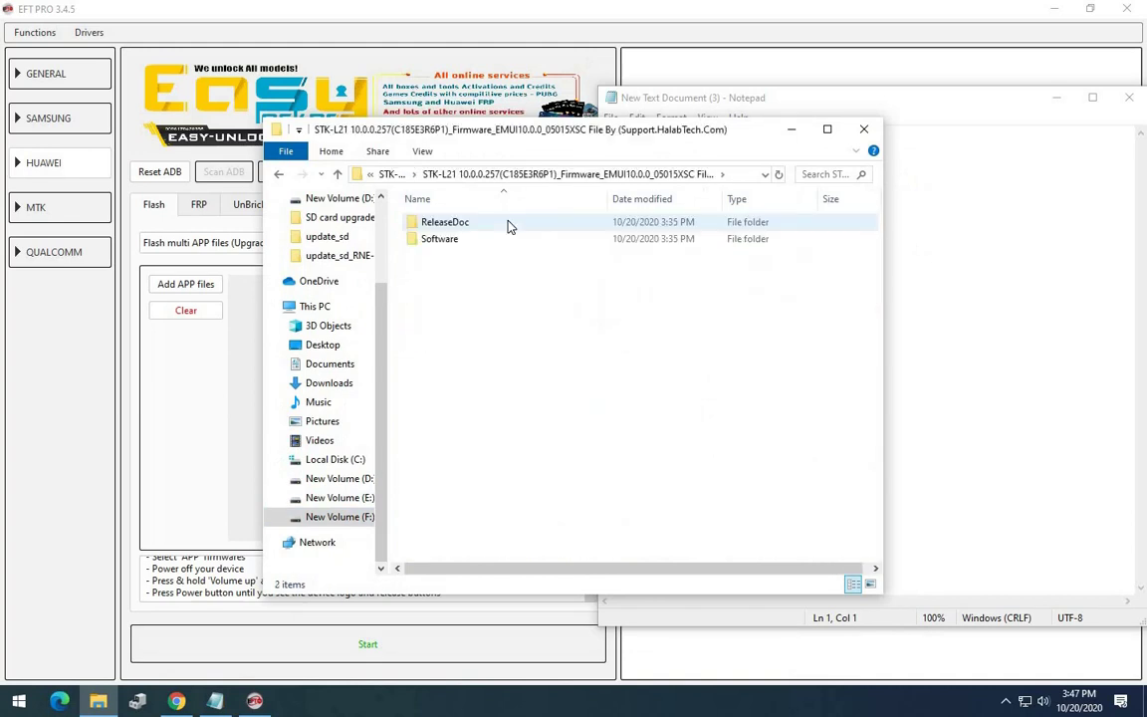
{"action": "double_click", "coordinate": [508, 240]}
{"action": "double_click", "coordinate": [502, 224]}
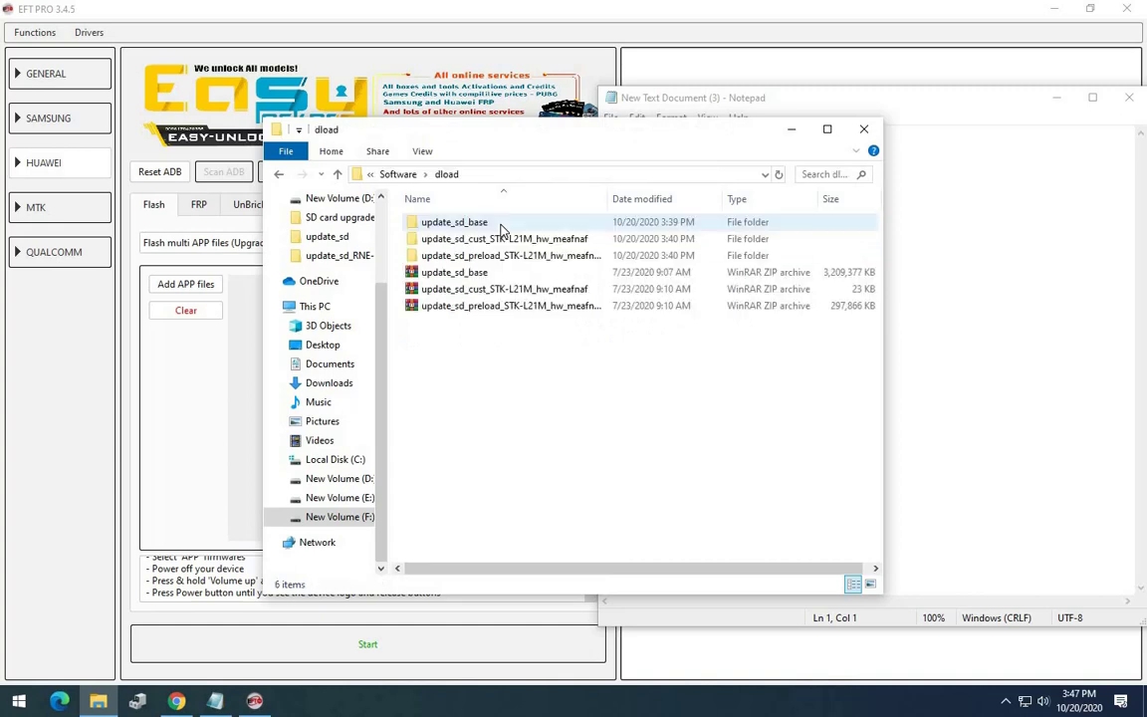
{"action": "left_click", "coordinate": [510, 272]}
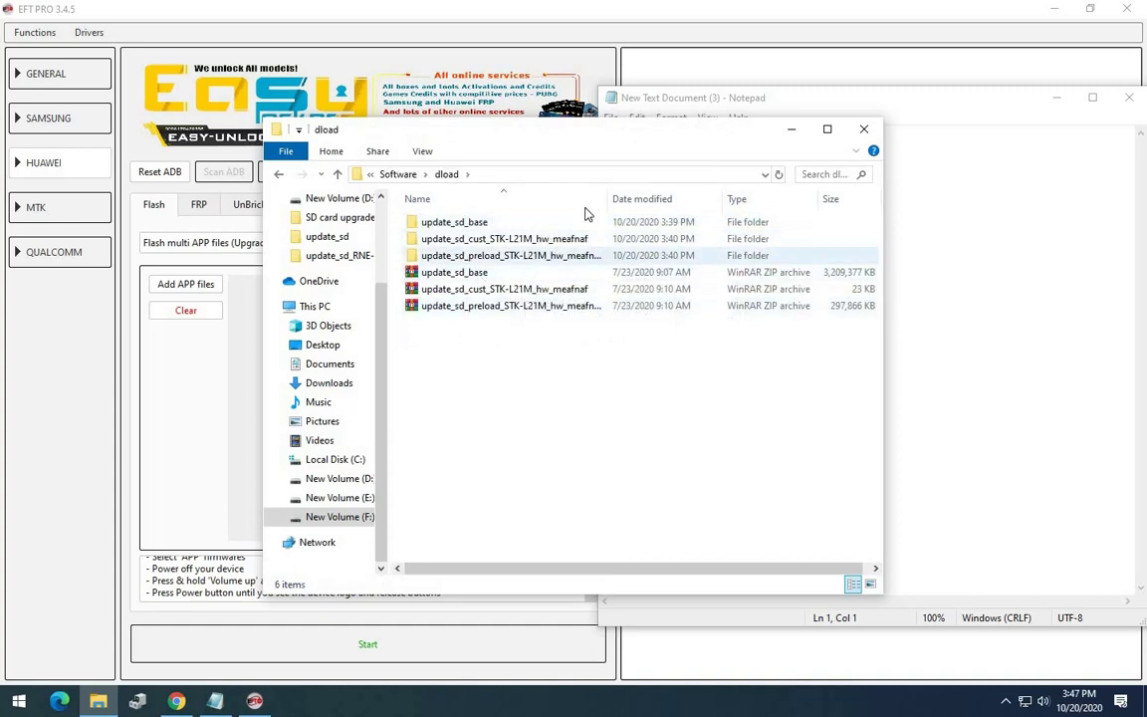
{"action": "left_click_drag", "start_coordinate": [673, 160], "coordinate": [766, 229]}
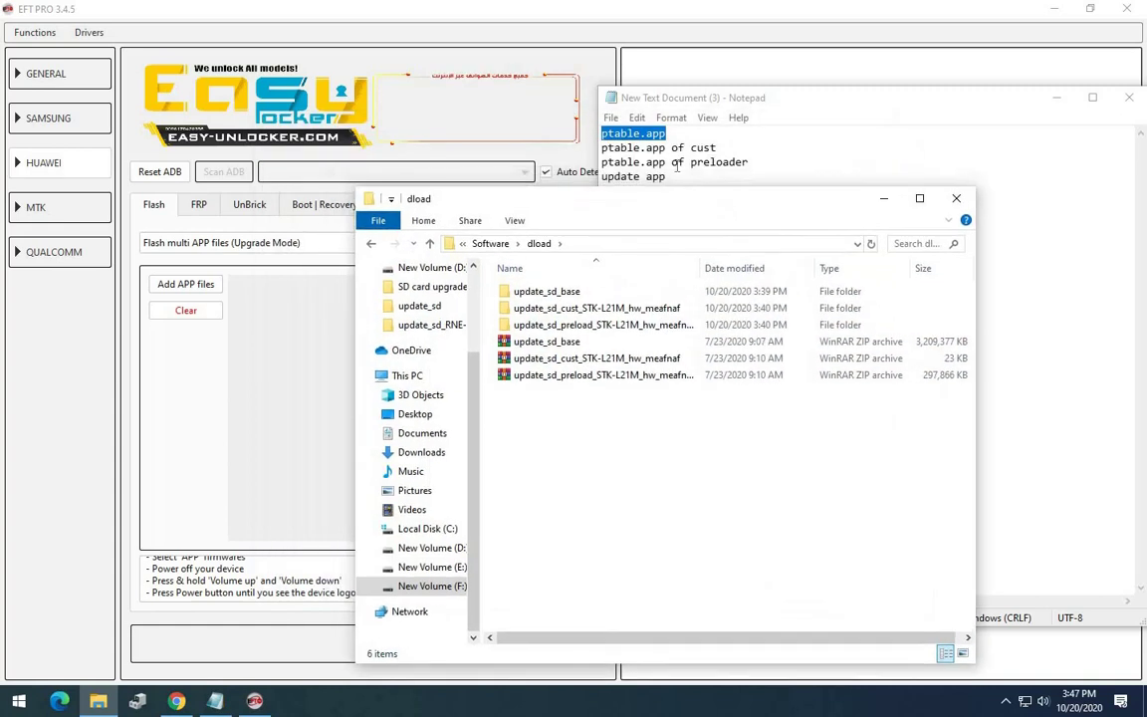
- Examine the update_sd_base folder for PTABLE.APP, dismiss the prompts for opening it, and close File Explorer
{"action": "double_click", "coordinate": [538, 293]}
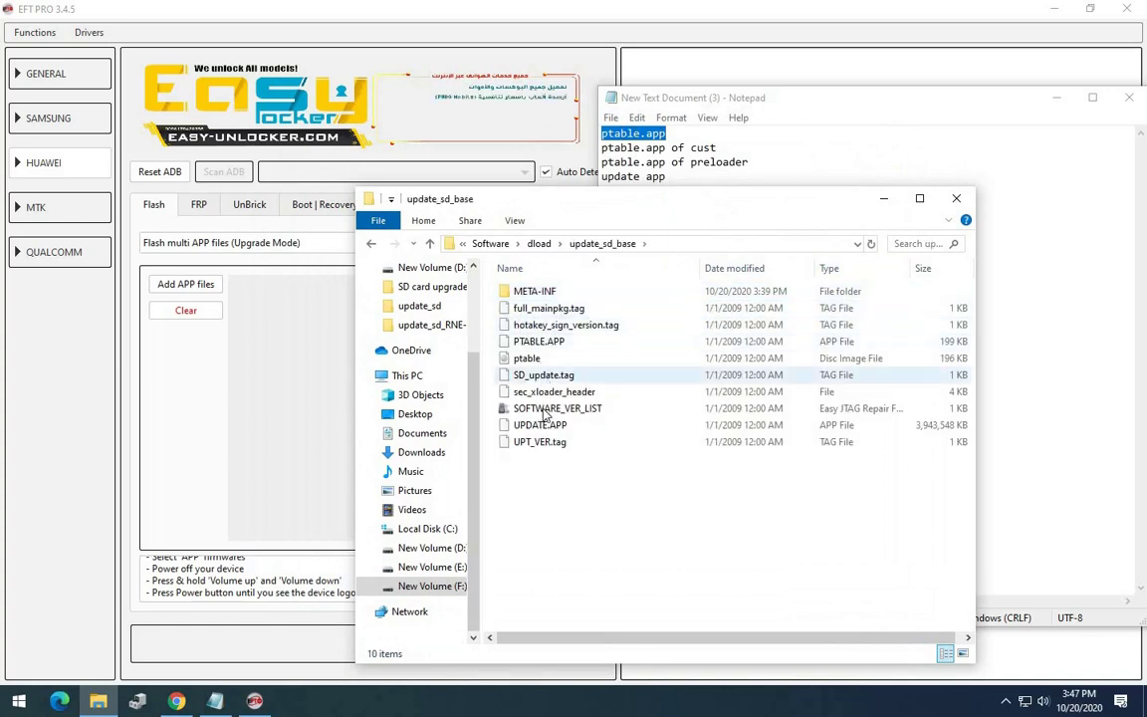
{"action": "double_click", "coordinate": [538, 342]}
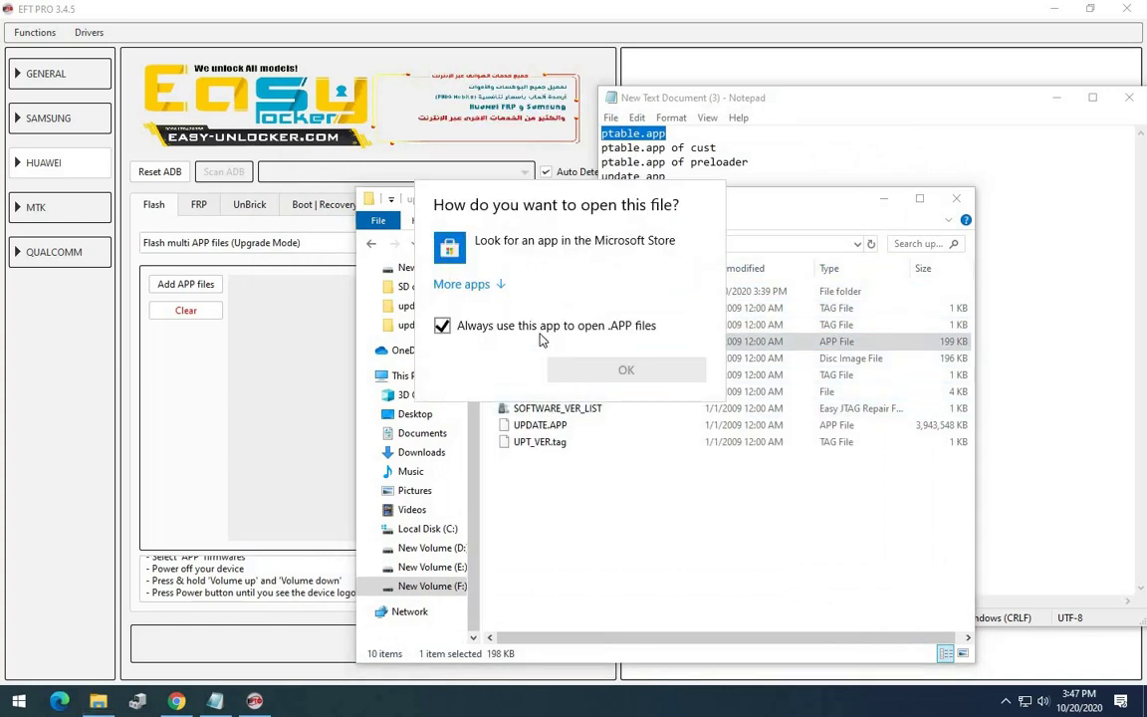
{"action": "left_click", "coordinate": [444, 326]}
{"action": "left_click", "coordinate": [538, 344]}
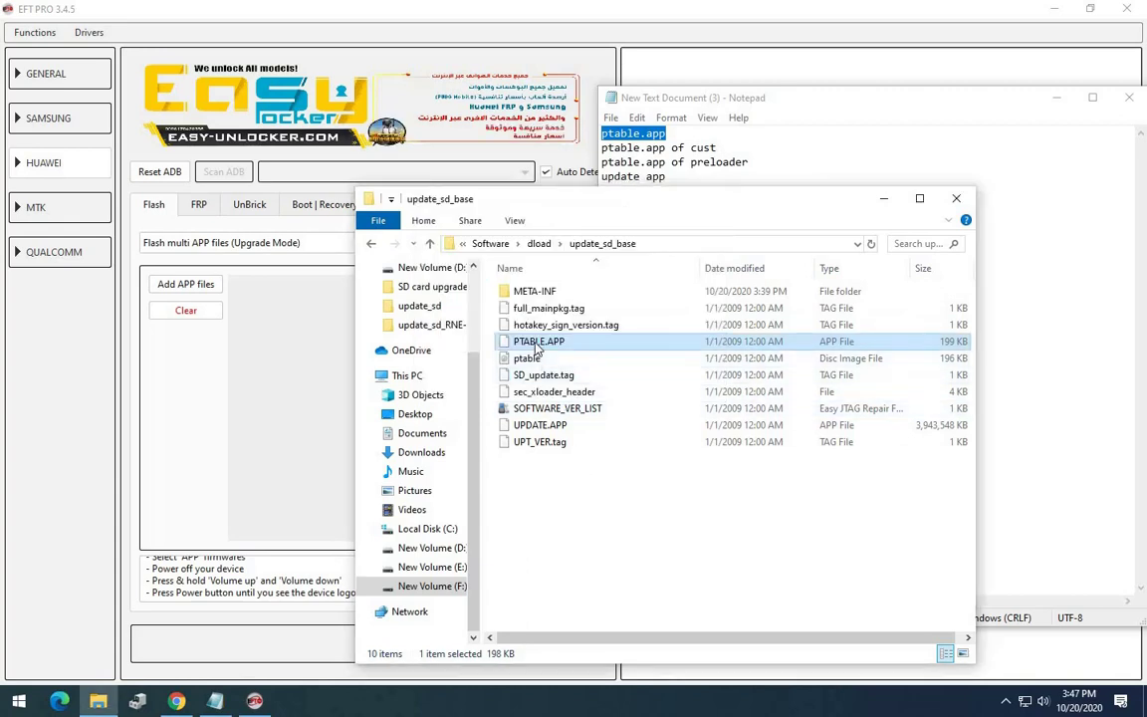
{"action": "double_click", "coordinate": [538, 345]}
{"action": "left_click", "coordinate": [443, 325]}
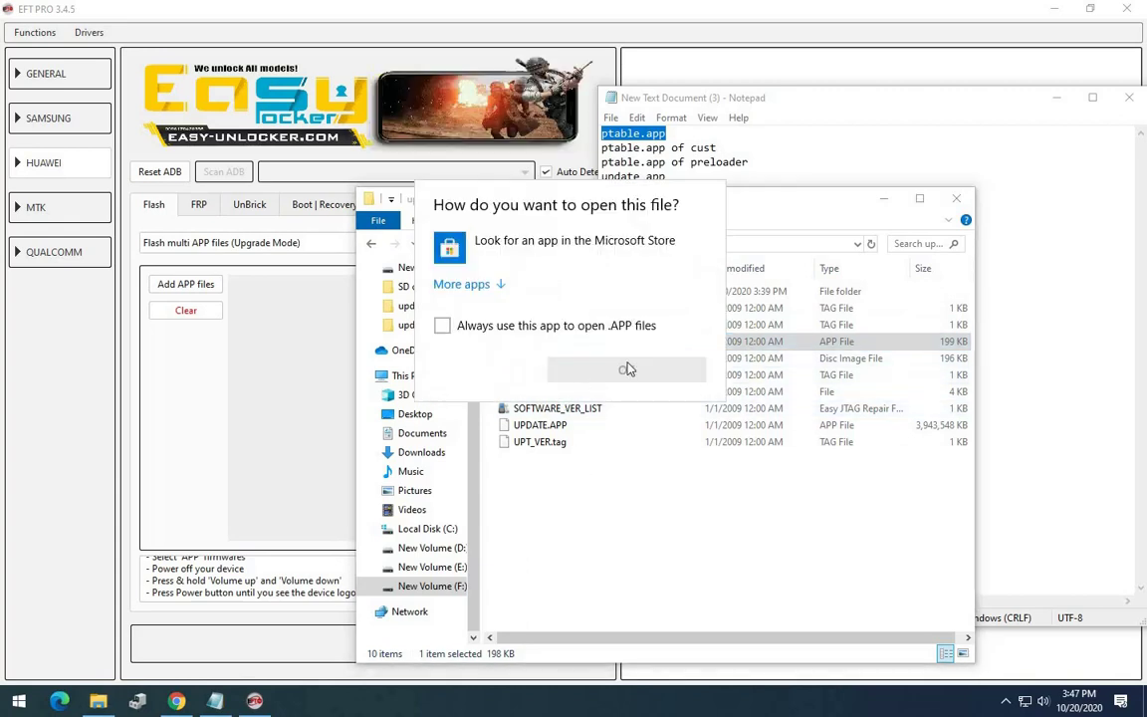
{"action": "left_click", "coordinate": [956, 198]}
{"action": "left_click", "coordinate": [956, 198]}
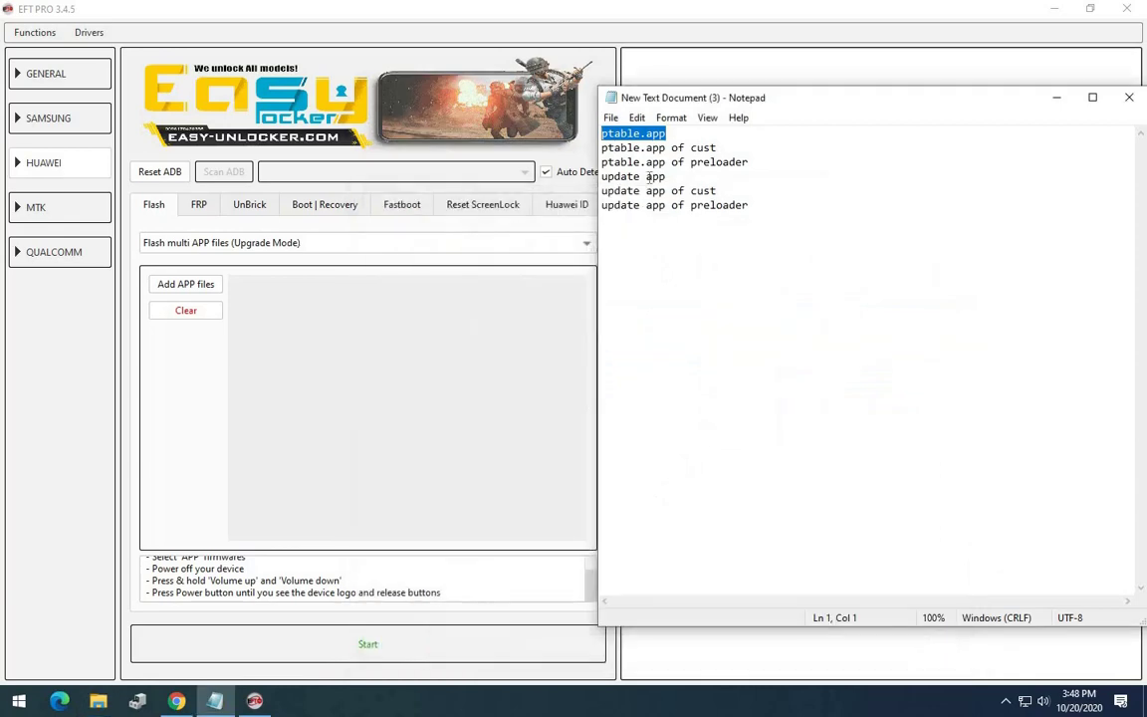
- Add PTABLE.APP from the STK-L21 10.0.0.257 firmware's Software\dload\update_sd_base folder on drive F: to the flash list
{"action": "left_click", "coordinate": [192, 289]}
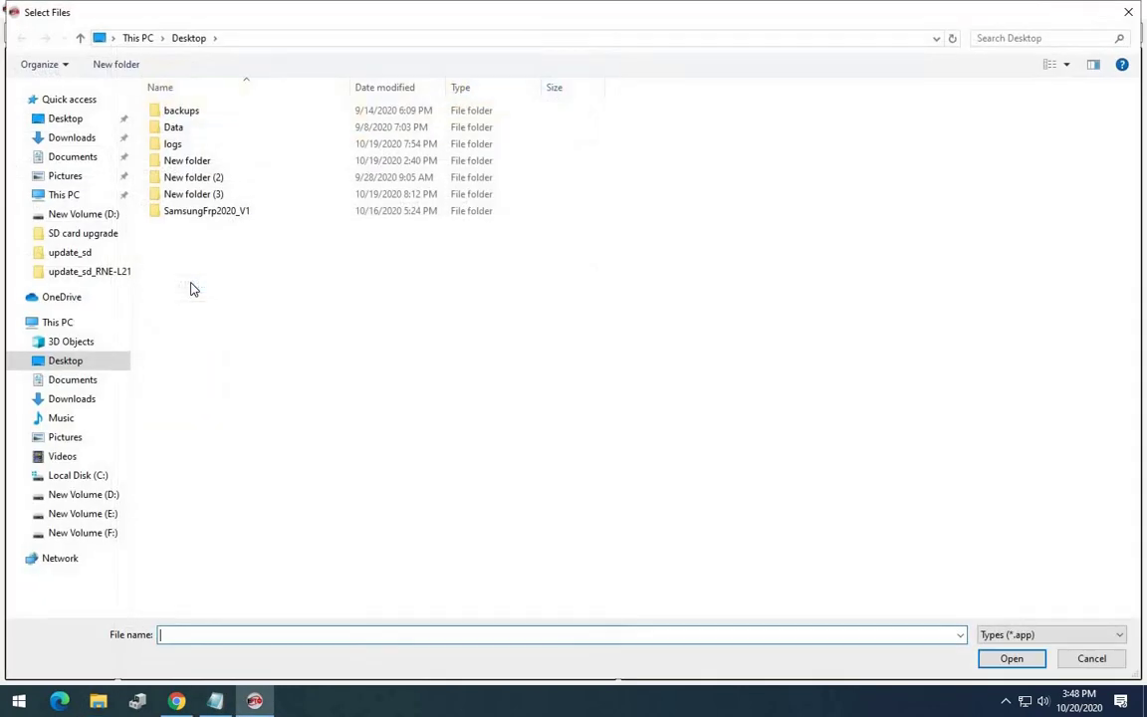
{"action": "left_click", "coordinate": [108, 533]}
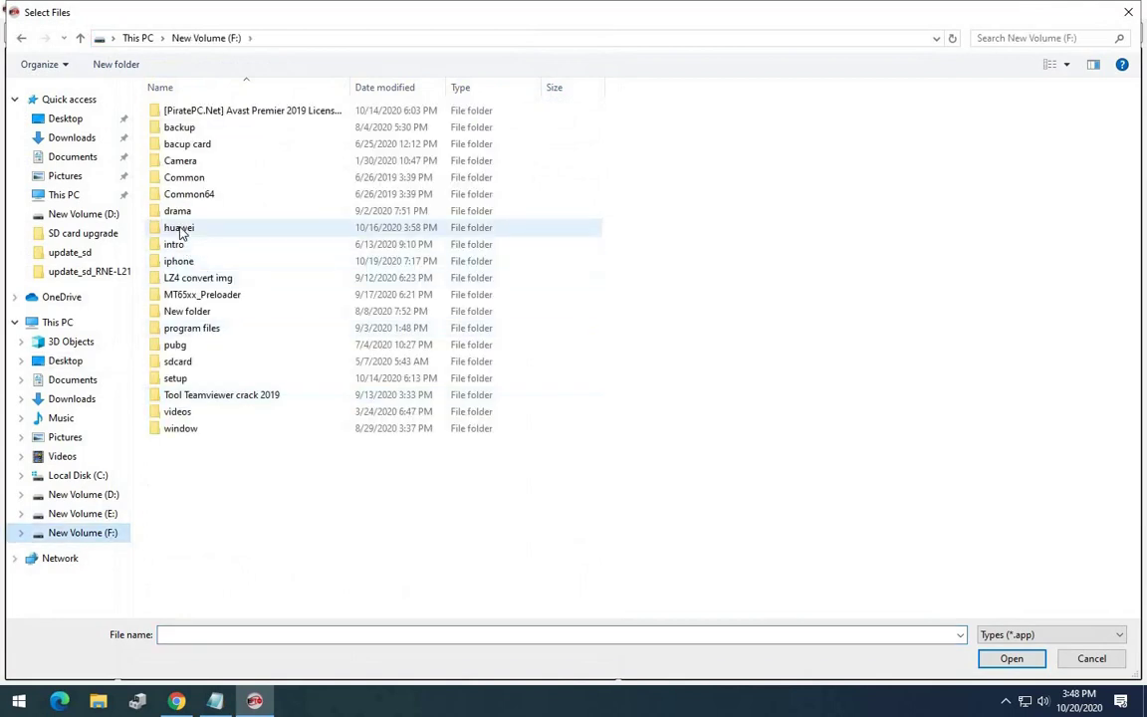
{"action": "double_click", "coordinate": [180, 228]}
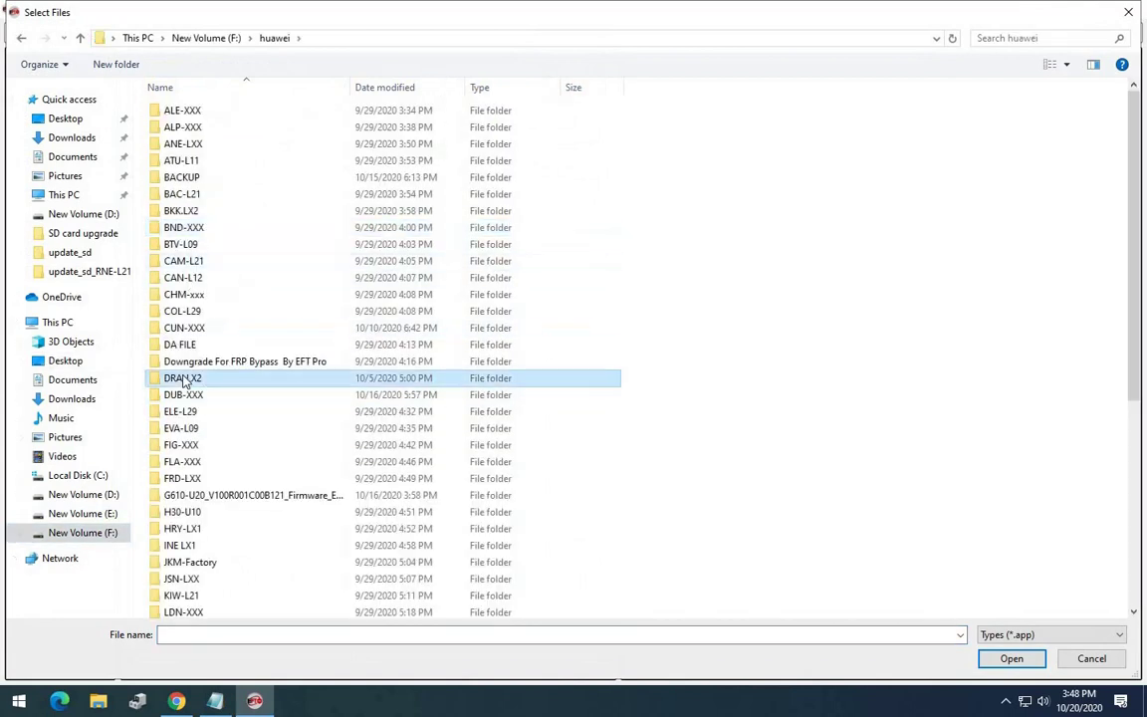
{"action": "scroll", "coordinate": [183, 379], "scroll_direction": "down", "scroll_amount": 7}
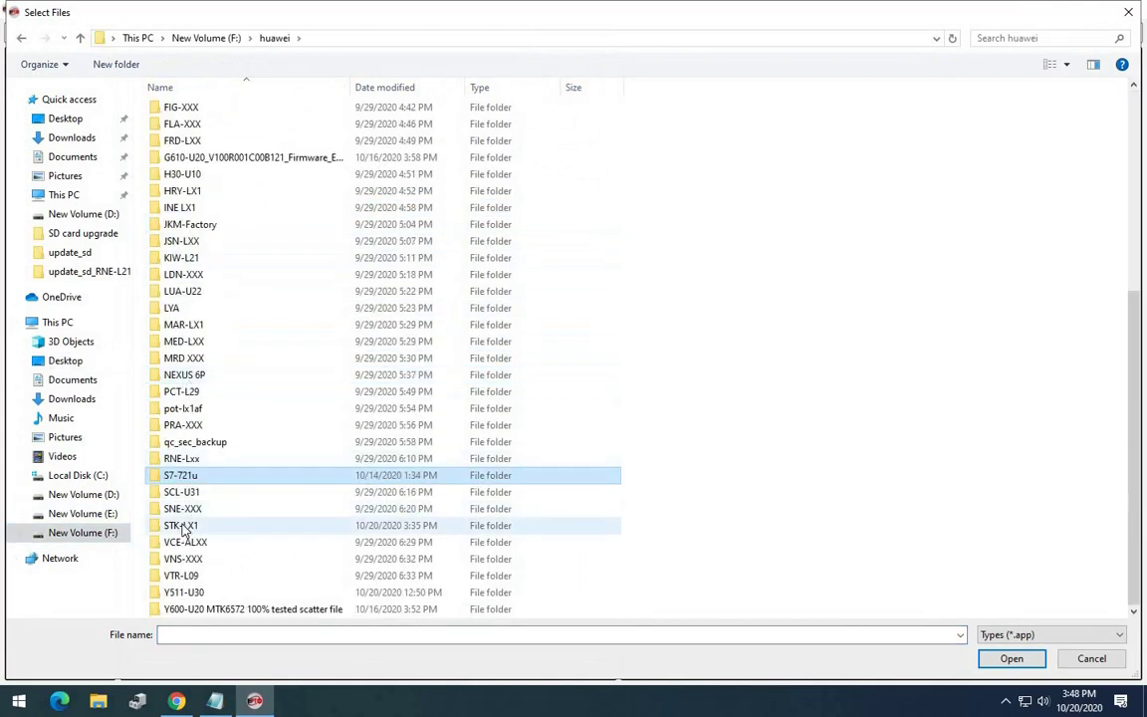
{"action": "double_click", "coordinate": [189, 527]}
{"action": "double_click", "coordinate": [230, 117]}
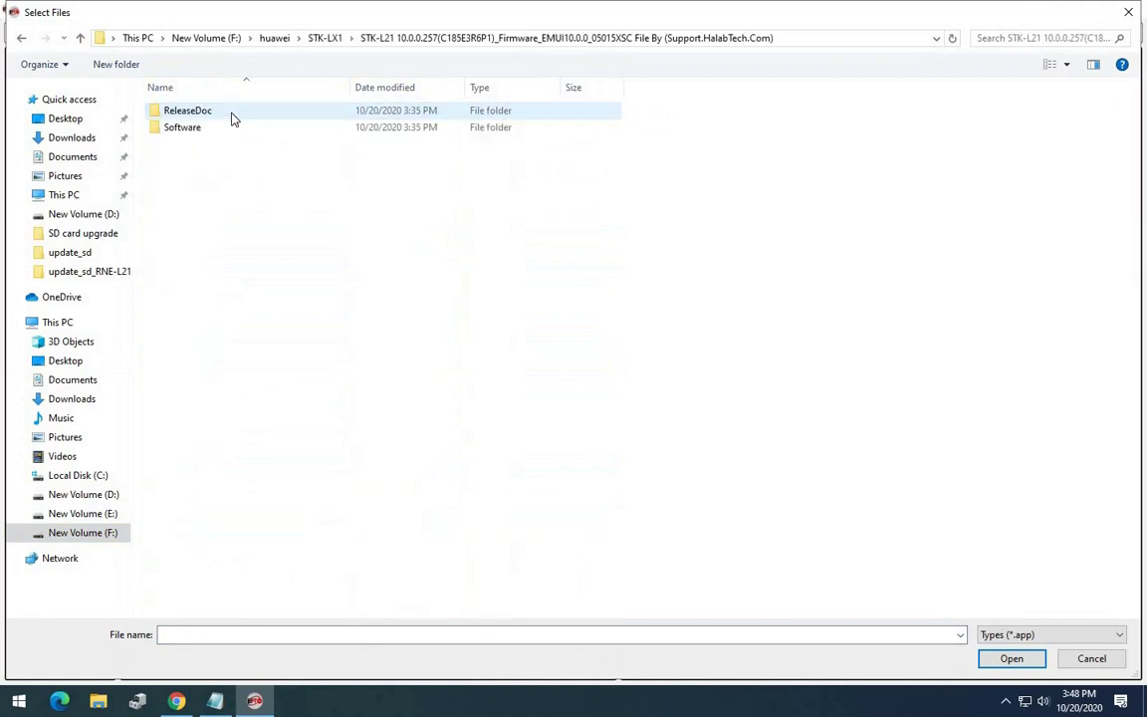
{"action": "double_click", "coordinate": [230, 129]}
{"action": "double_click", "coordinate": [228, 114]}
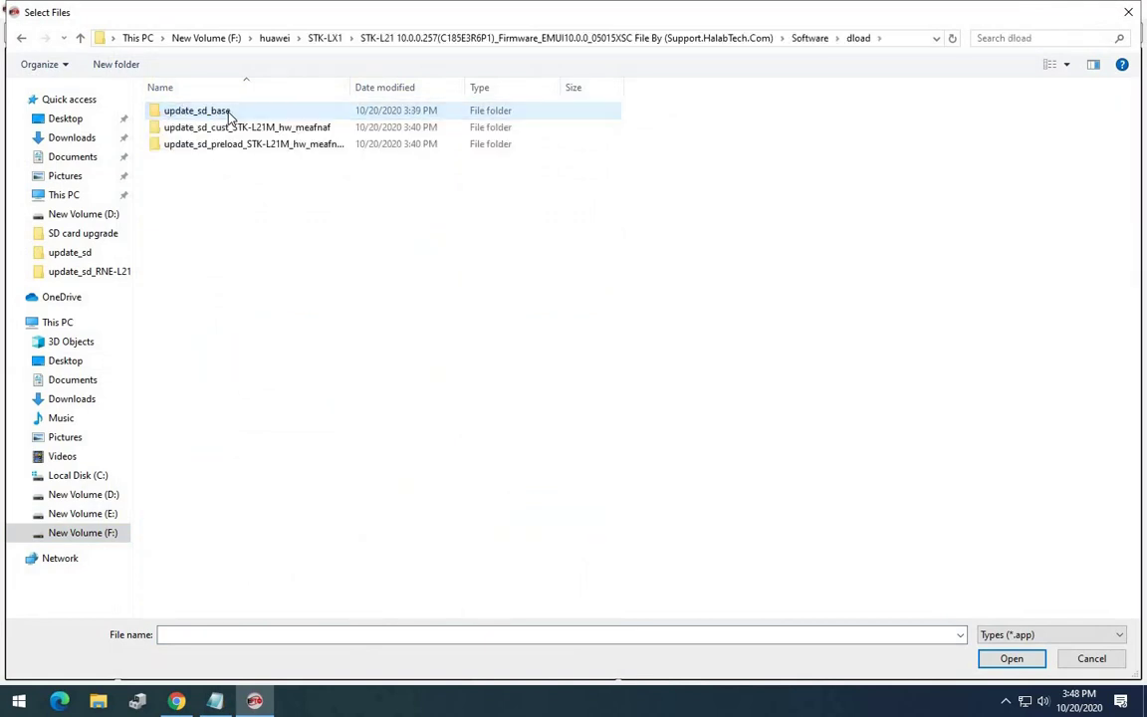
{"action": "double_click", "coordinate": [228, 113]}
{"action": "double_click", "coordinate": [204, 132]}
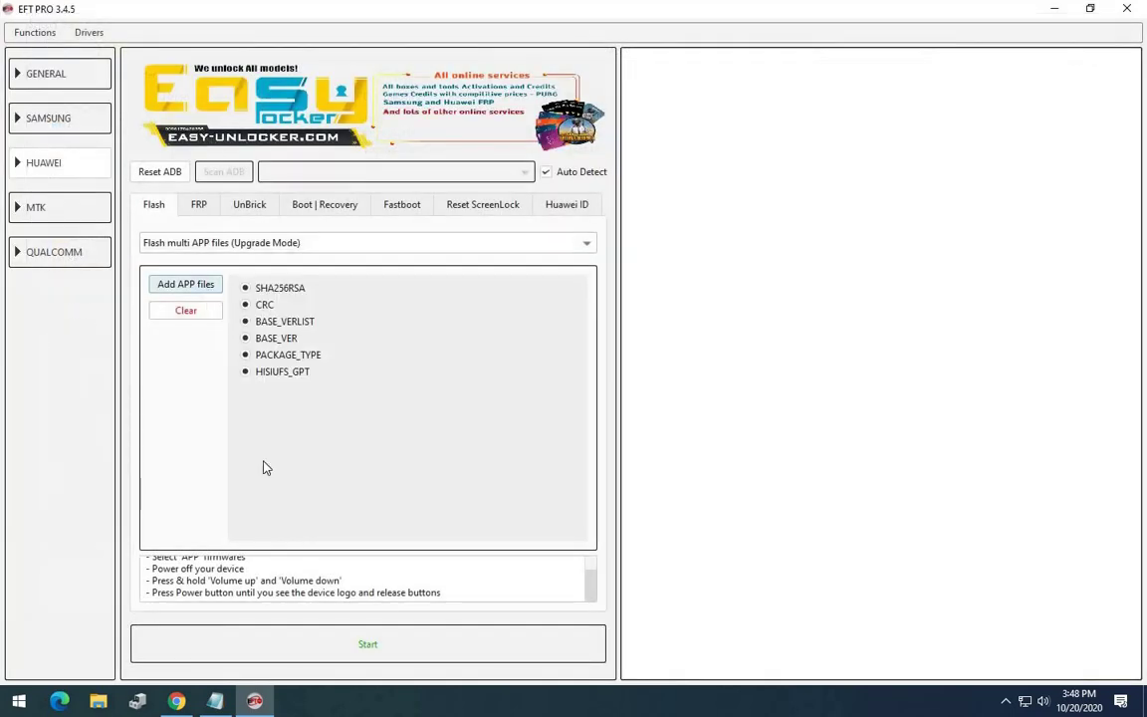
- Check the order in the Notepad list and add PTABLE.APP from the update_sd_cust_STK-L21M_hw_meafnaf folder to the flash list
{"action": "left_click", "coordinate": [215, 701]}
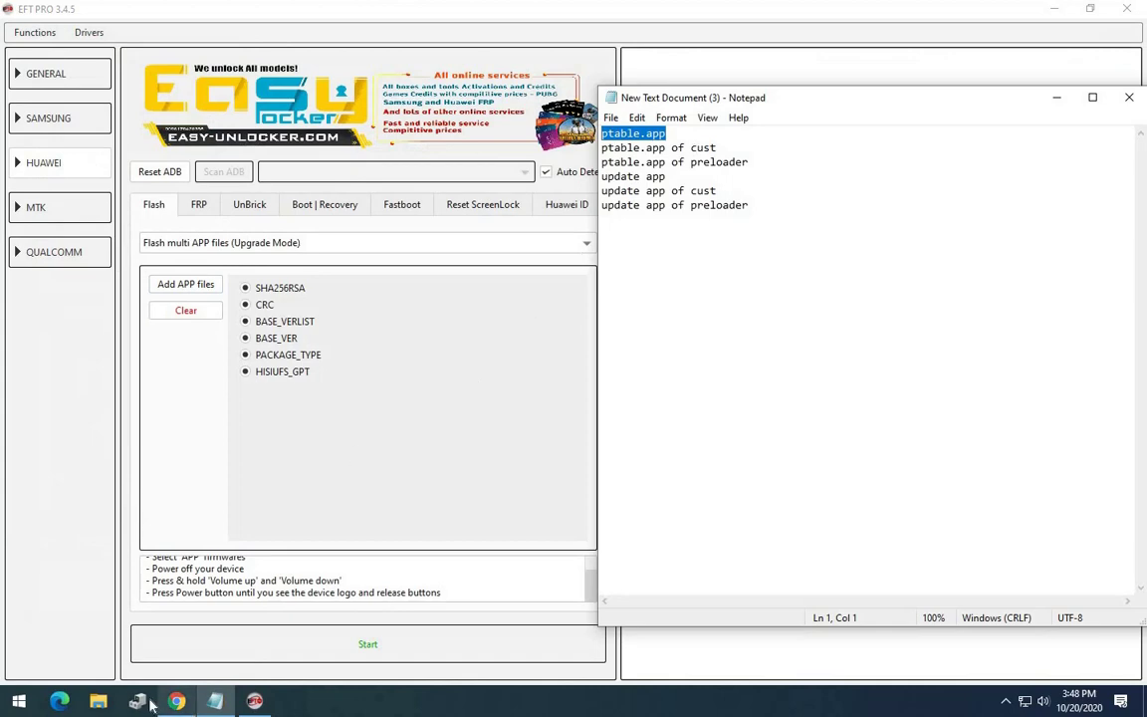
{"action": "left_click", "coordinate": [205, 287]}
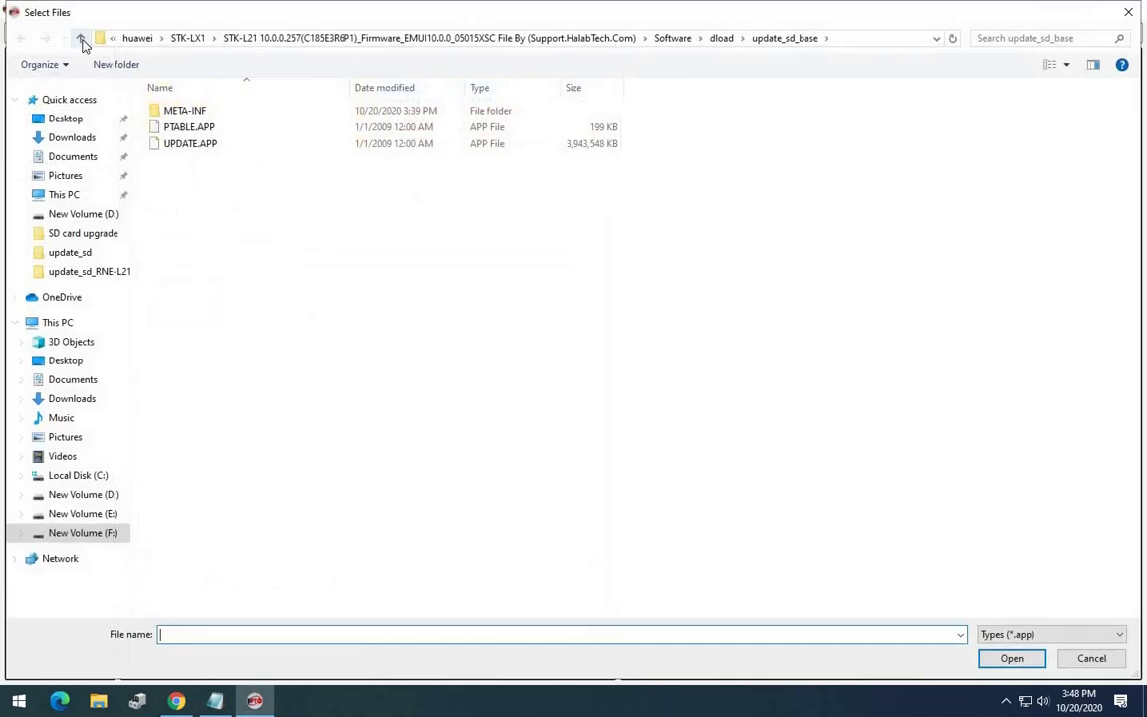
{"action": "left_click", "coordinate": [80, 38]}
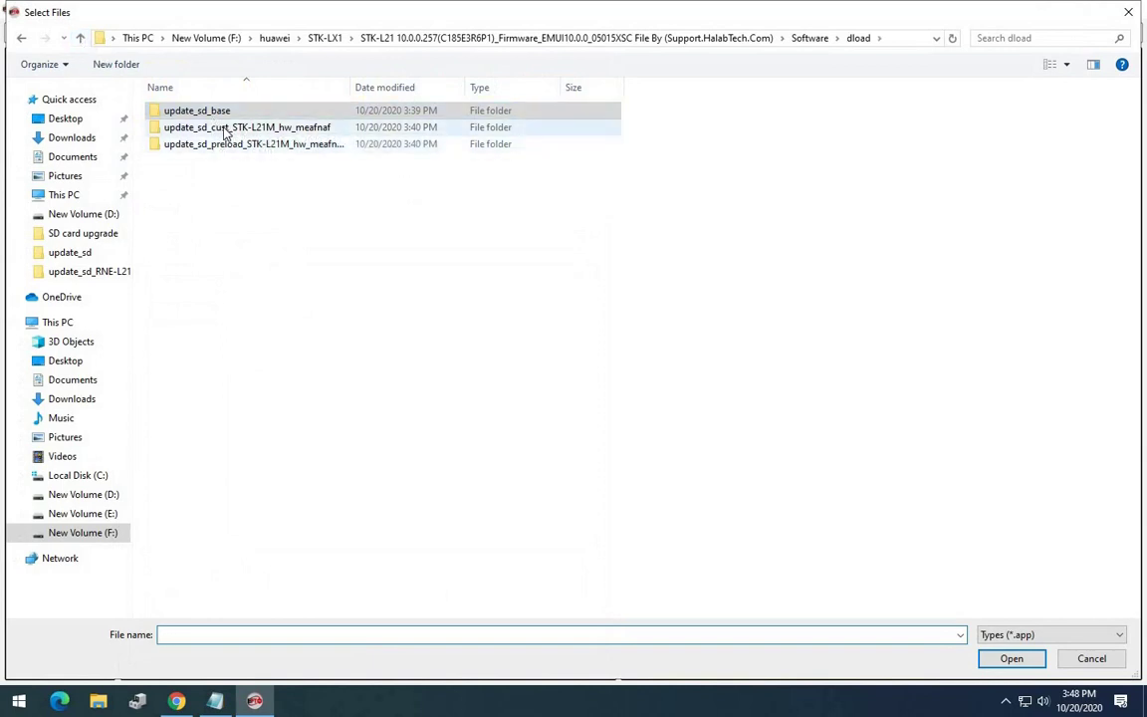
{"action": "double_click", "coordinate": [231, 128]}
{"action": "double_click", "coordinate": [195, 129]}
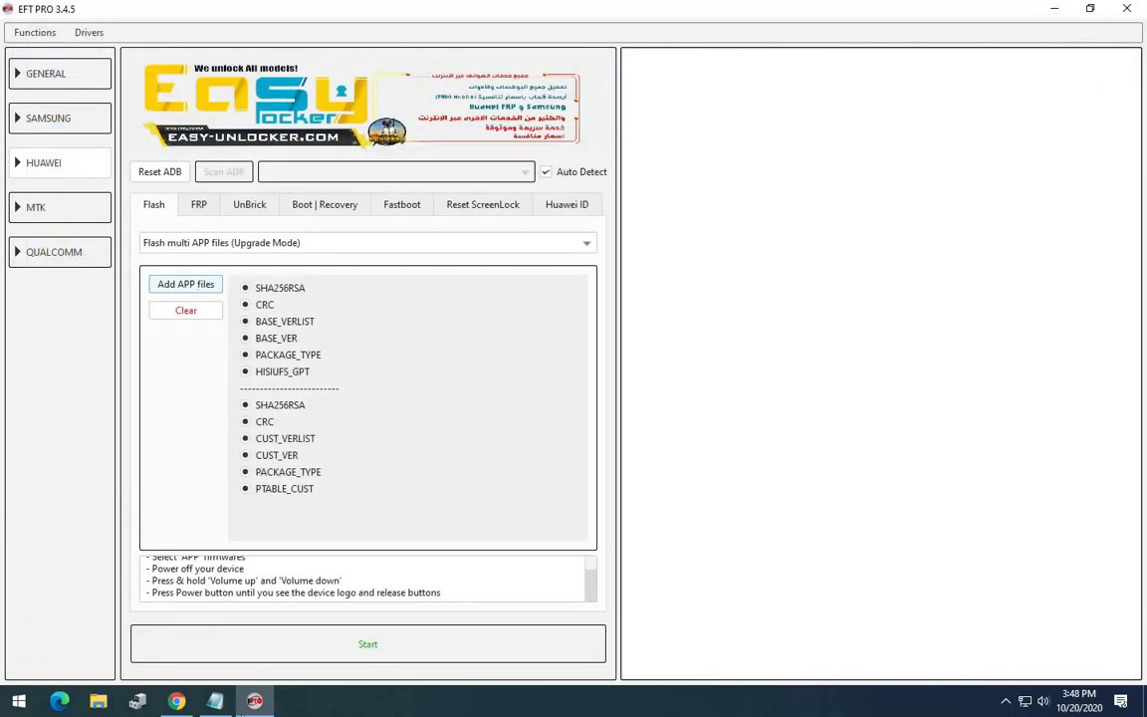
- Check the Notepad list again and add PTABLE.APP from the update_sd_preload_STK-L21M_hw_meafnaf_R6 folder to the flash list
{"action": "left_click", "coordinate": [215, 701]}
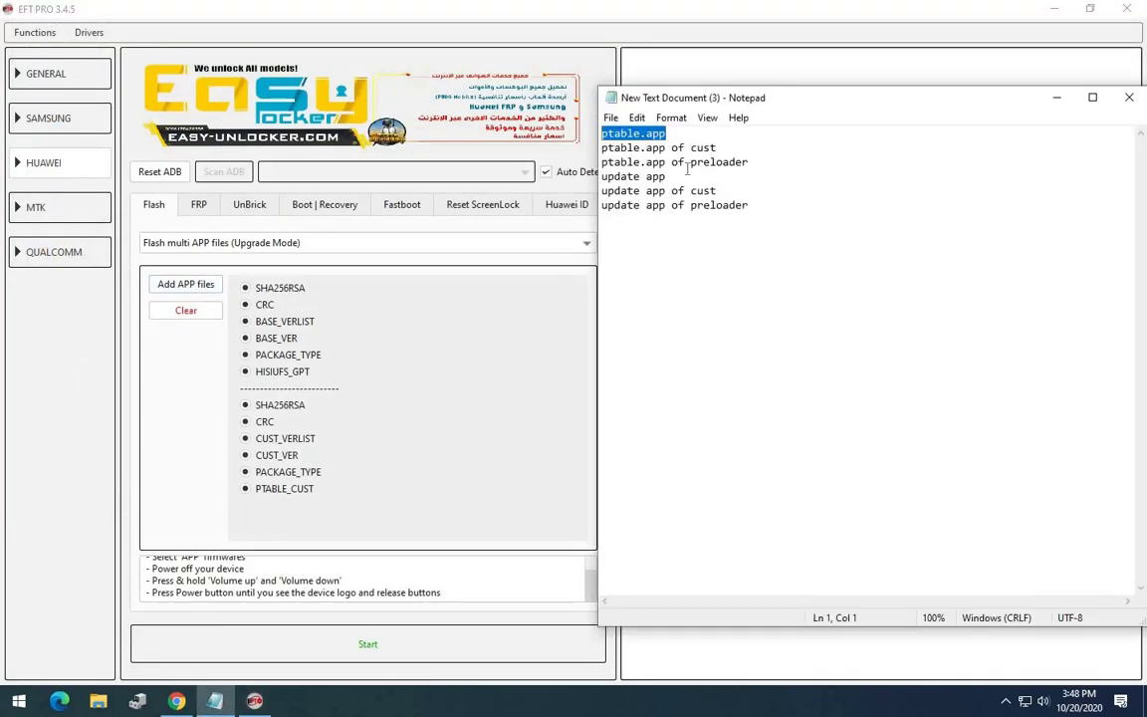
{"action": "left_click", "coordinate": [199, 286]}
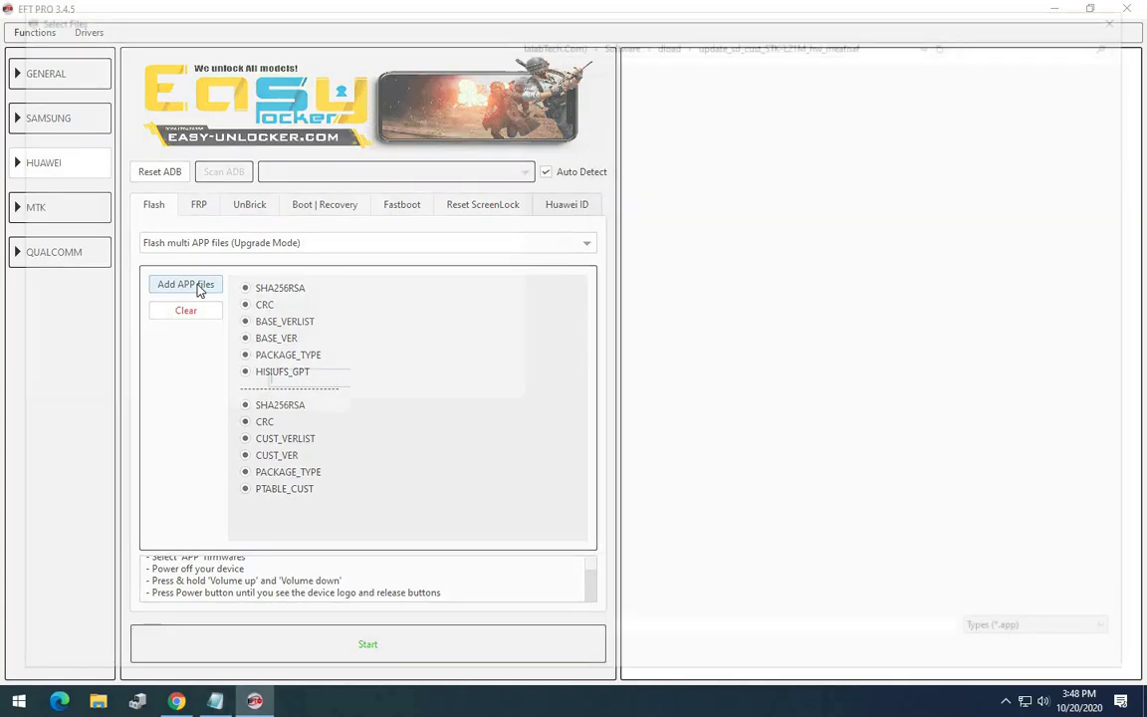
{"action": "left_click", "coordinate": [80, 39]}
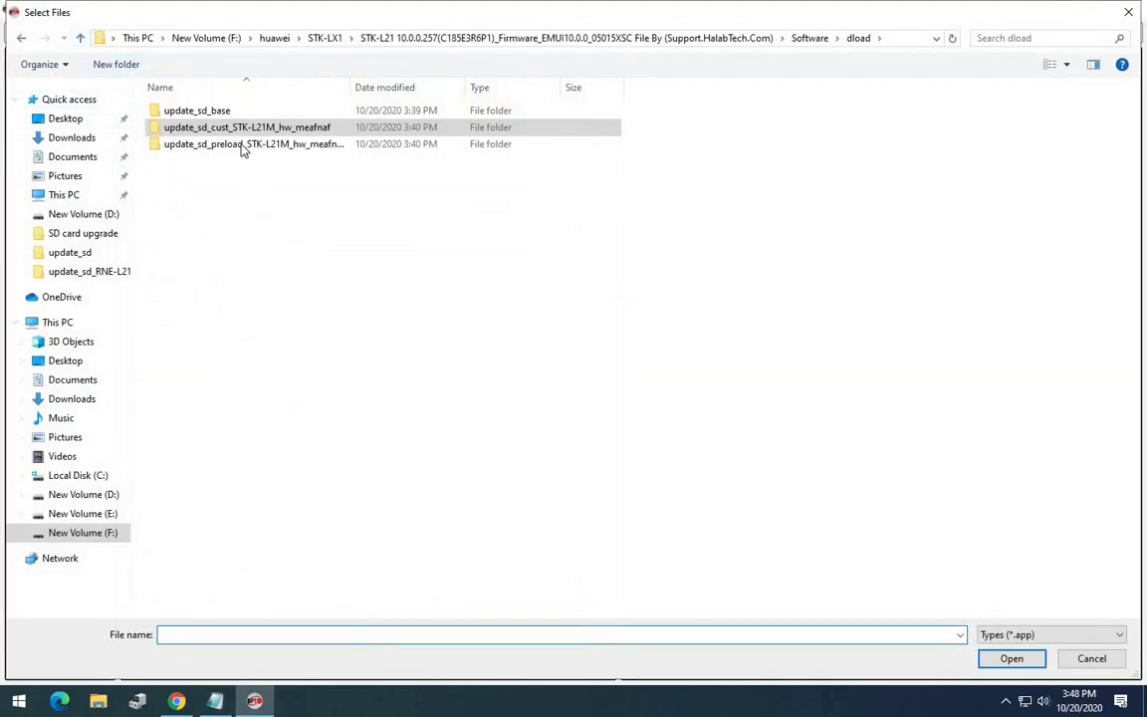
{"action": "double_click", "coordinate": [245, 146]}
{"action": "double_click", "coordinate": [202, 137]}
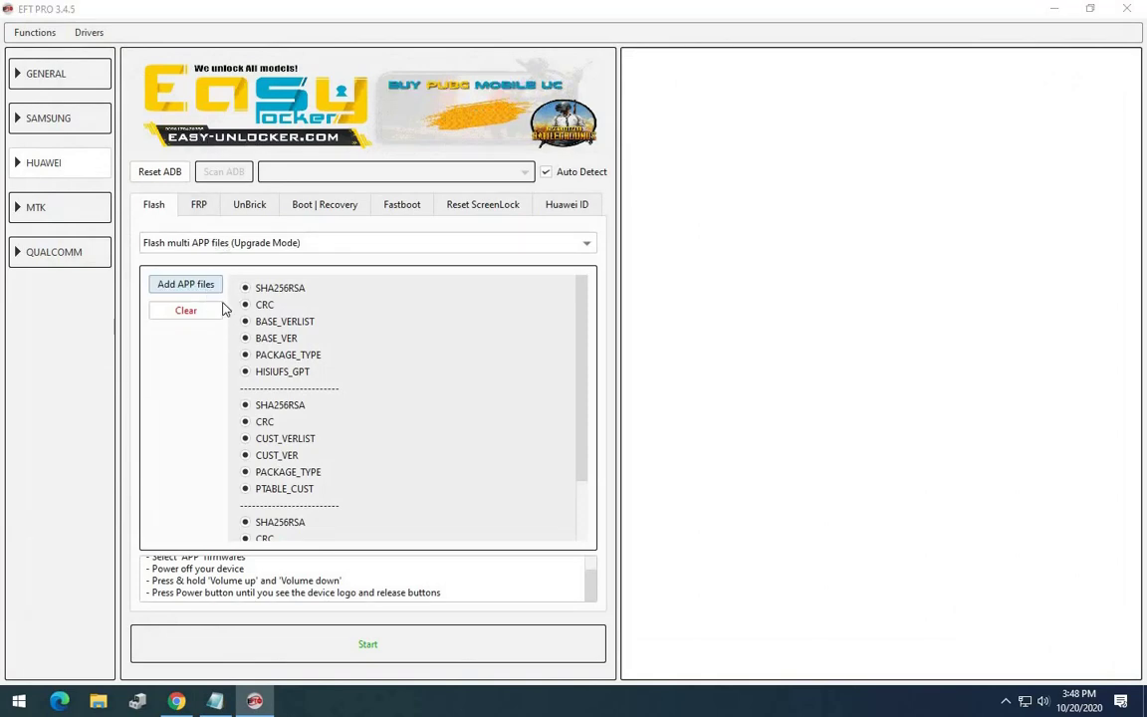
- Check the order in the Notepad list and add UPDATE.APP from the update_sd_base folder to the flash list
{"action": "left_click", "coordinate": [202, 289]}
{"action": "key", "text": "alt+Tab"}
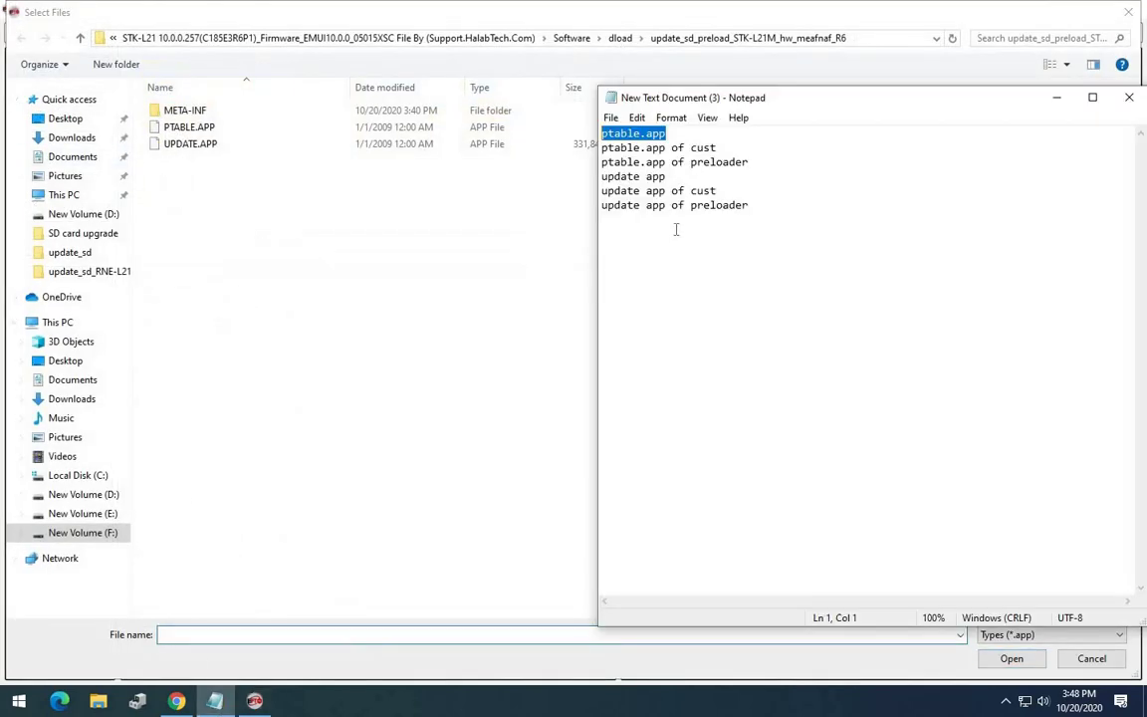
{"action": "left_click", "coordinate": [80, 38]}
{"action": "double_click", "coordinate": [197, 111]}
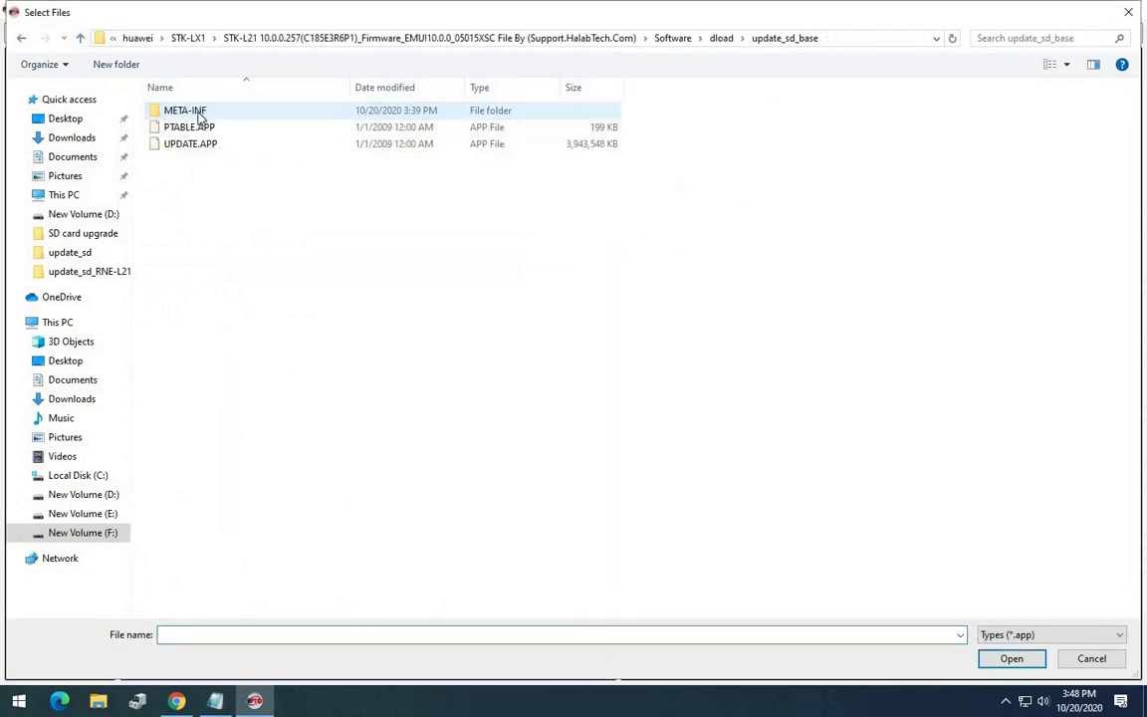
{"action": "double_click", "coordinate": [200, 144]}
- Check the Notepad list again and add UPDATE.APP from the update_sd_cust_STK-L21M_hw_meafnaf folder to the flash list
{"action": "left_click", "coordinate": [205, 288]}
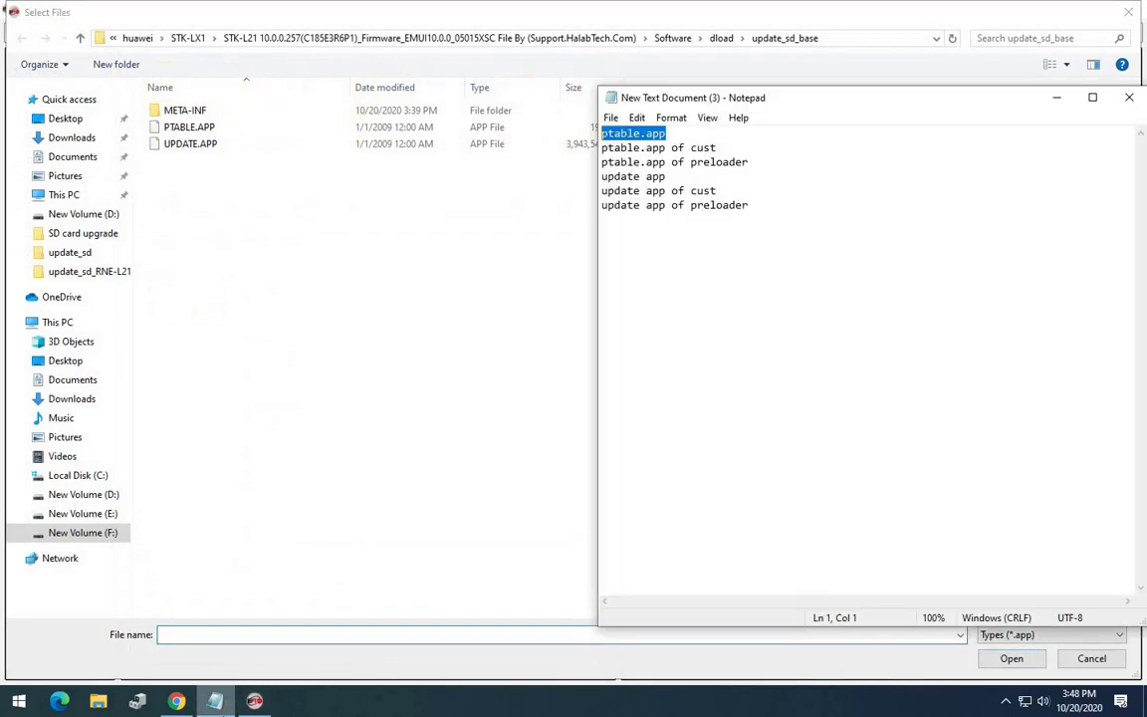
{"action": "left_click", "coordinate": [80, 38]}
{"action": "double_click", "coordinate": [205, 130]}
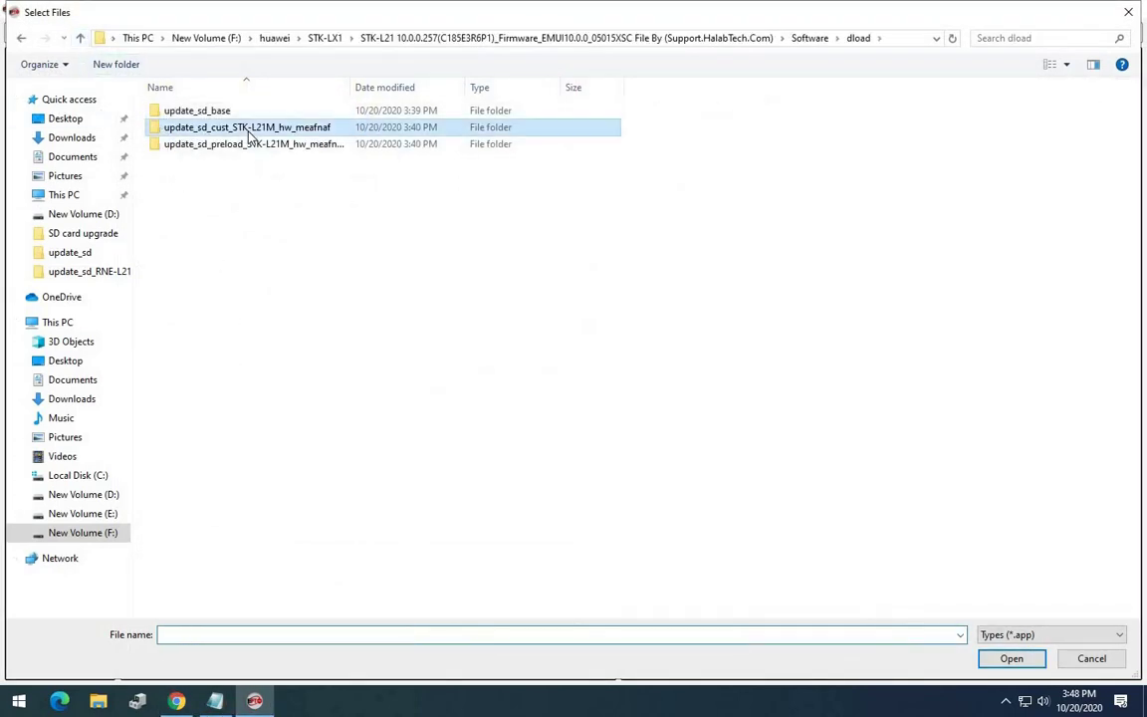
{"action": "double_click", "coordinate": [198, 150]}
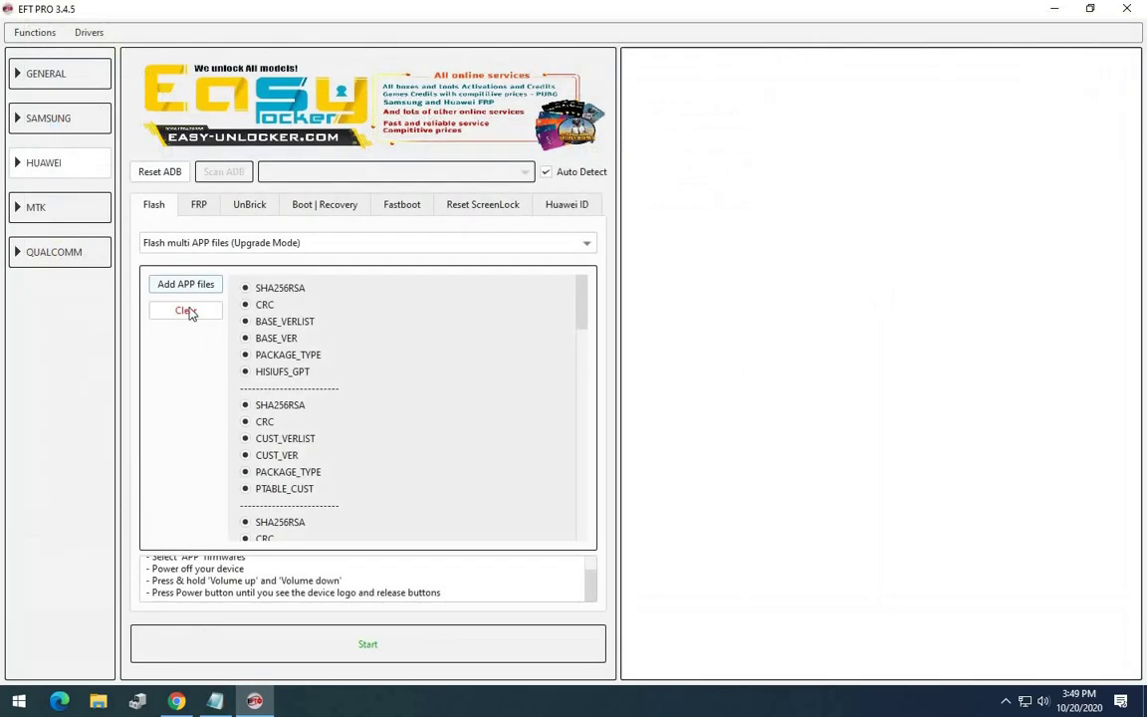
- Add UPDATE.APP from the update_sd_preload_STK-L21M_hw_meafnaf_R6 folder to the flash list
{"action": "left_click", "coordinate": [180, 284]}
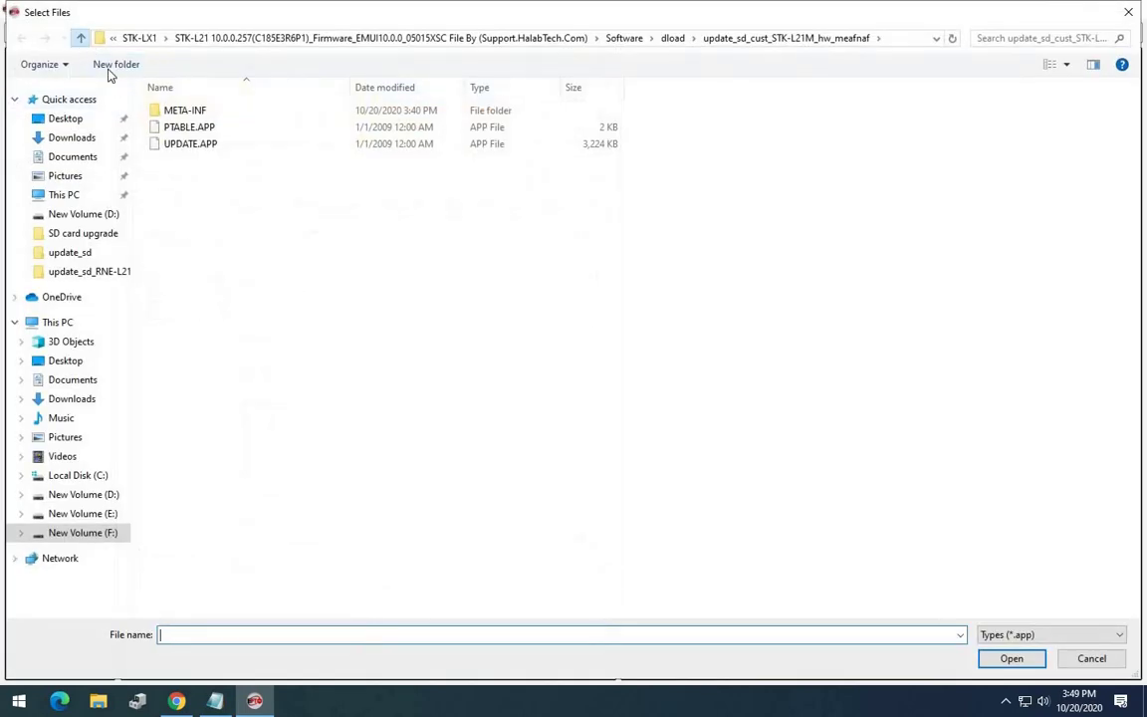
{"action": "left_click", "coordinate": [80, 38]}
{"action": "double_click", "coordinate": [212, 146]}
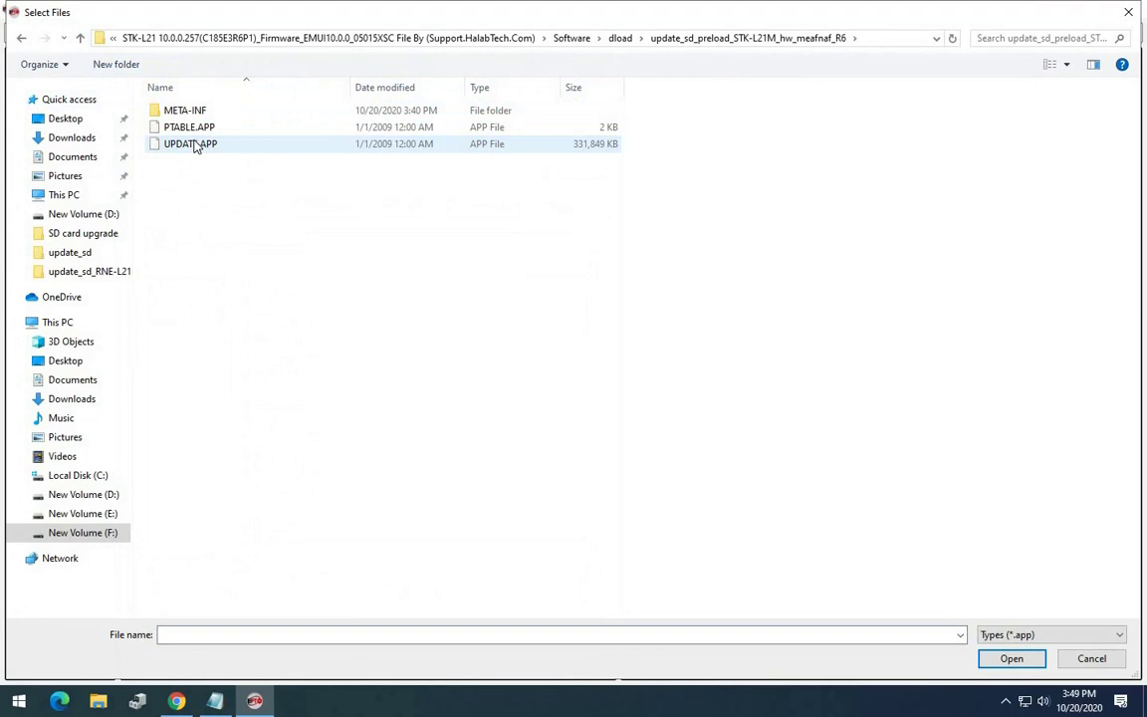
{"action": "double_click", "coordinate": [211, 148]}
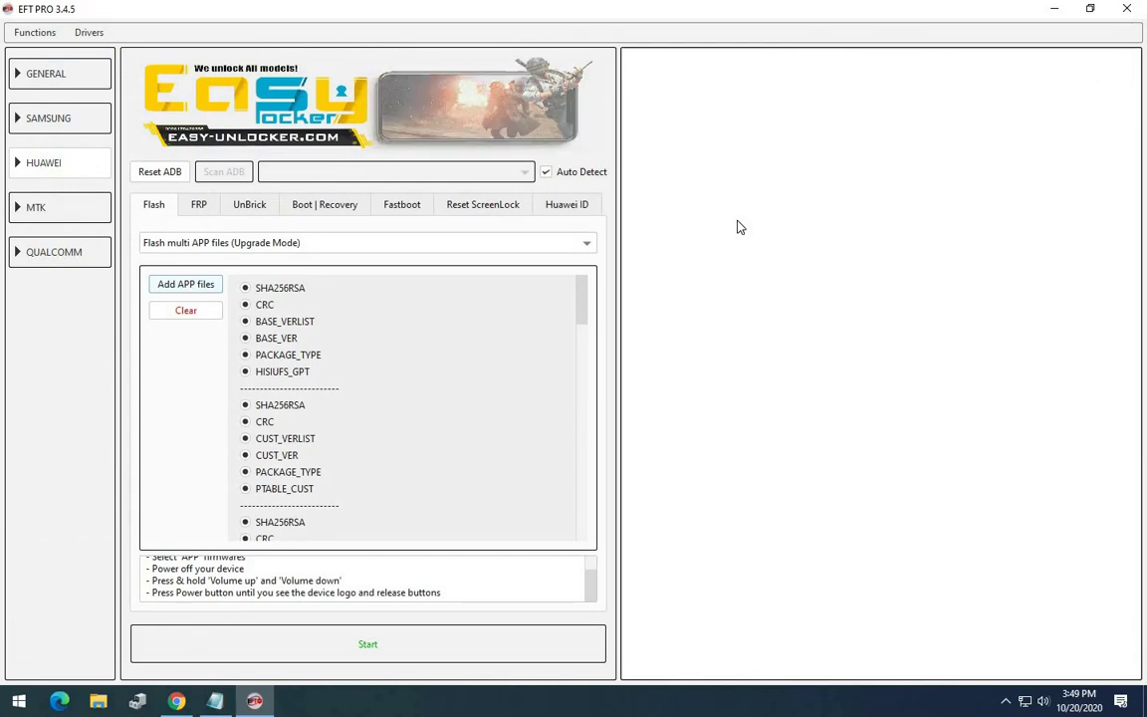
- Check the phone's connection under Ports (COM & LPT) in Device Manager, and start flashing the loaded APP files in EFT PRO
{"action": "left_click", "coordinate": [254, 642]}
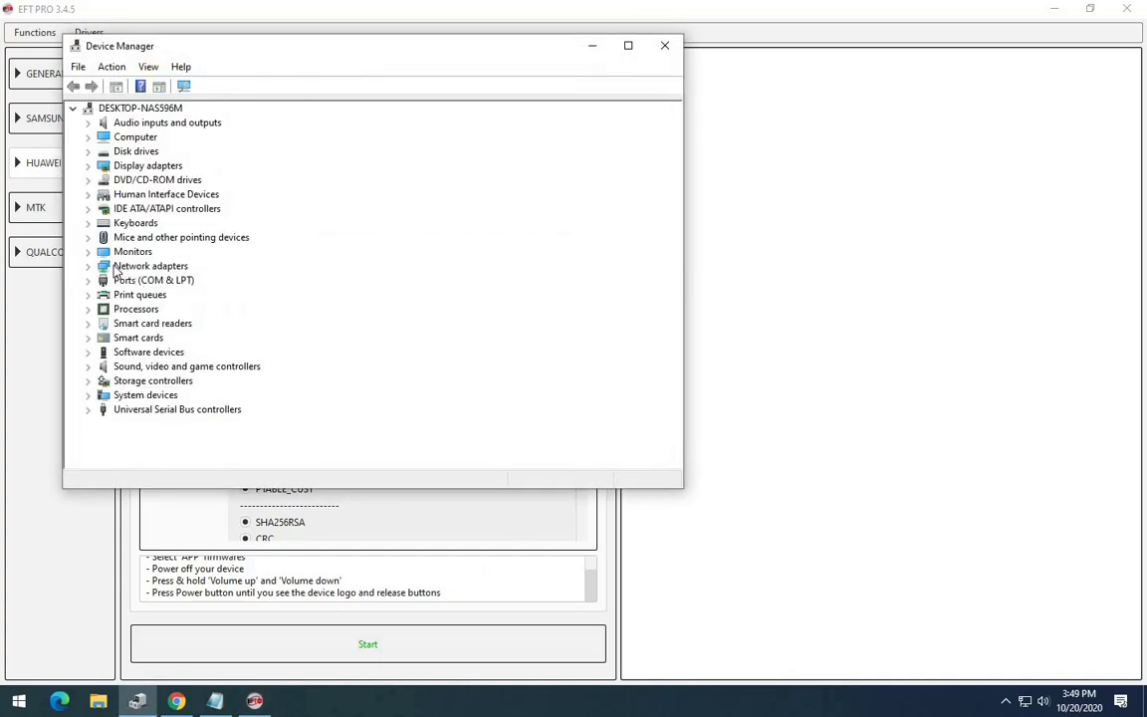
{"action": "left_click_drag", "start_coordinate": [685, 343], "coordinate": [148, 309]}
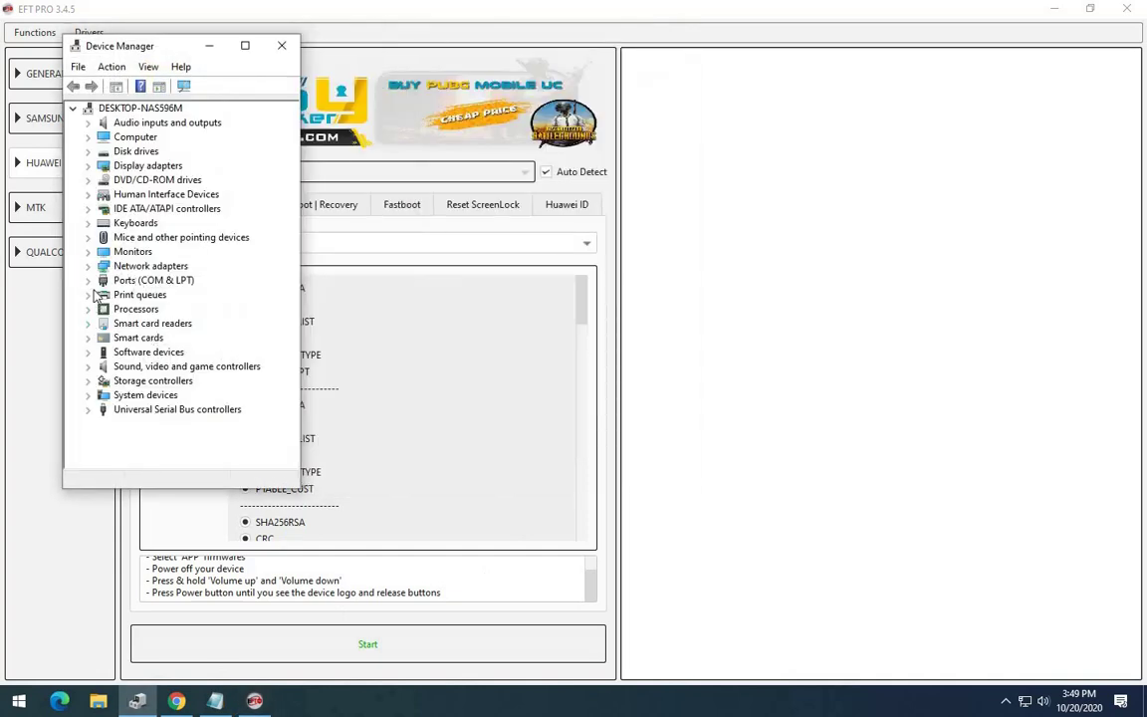
{"action": "left_click", "coordinate": [87, 283]}
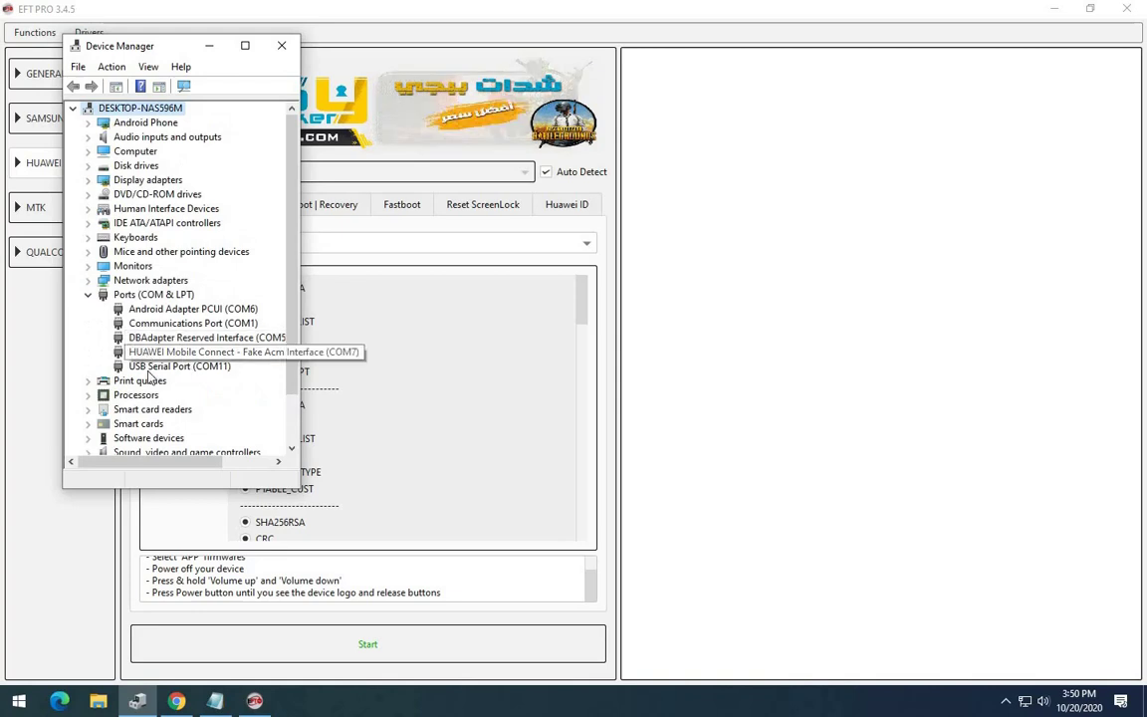
{"action": "left_click", "coordinate": [211, 46]}
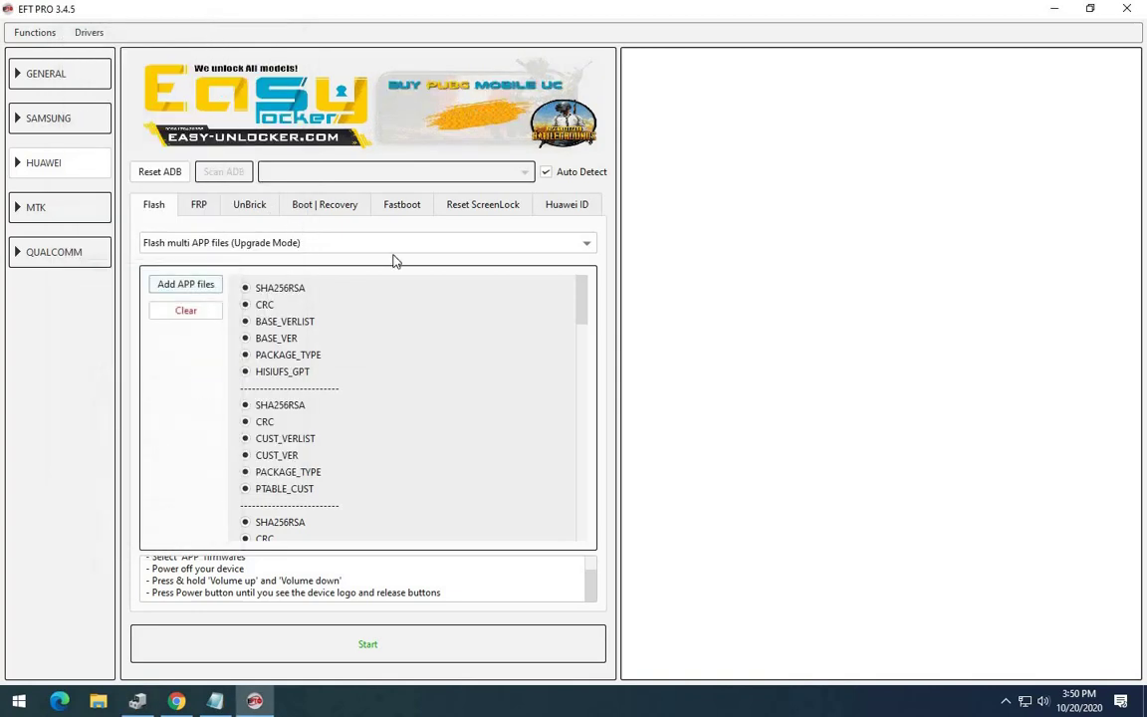
{"action": "left_click", "coordinate": [400, 652]}
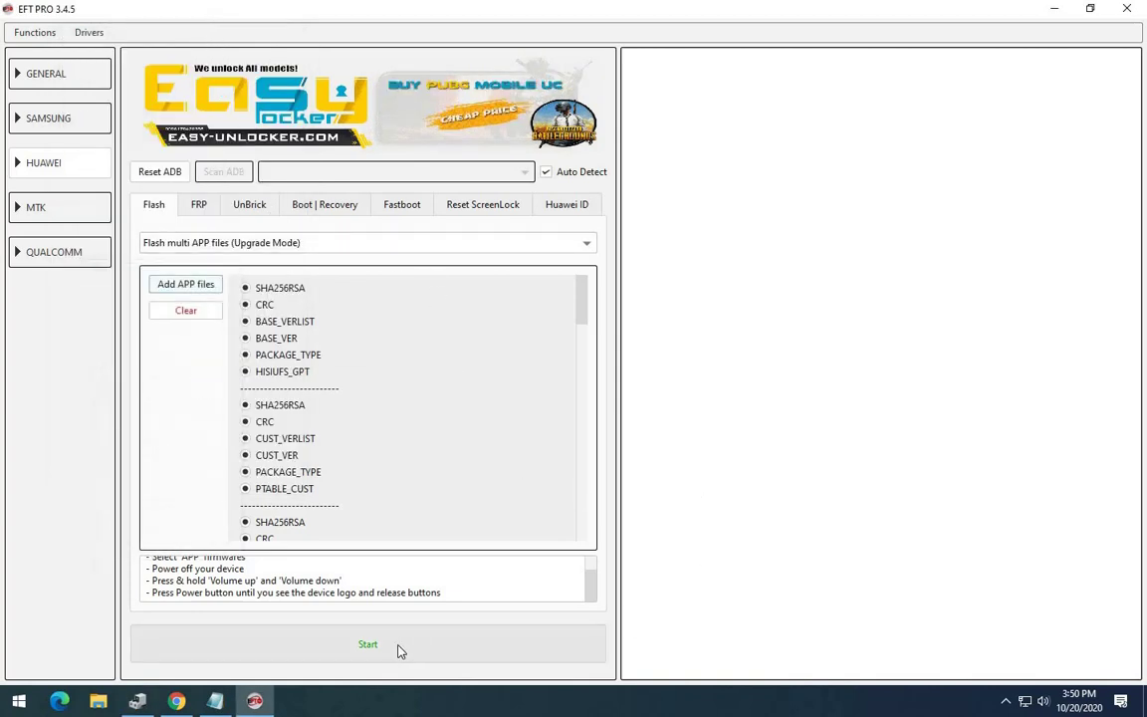